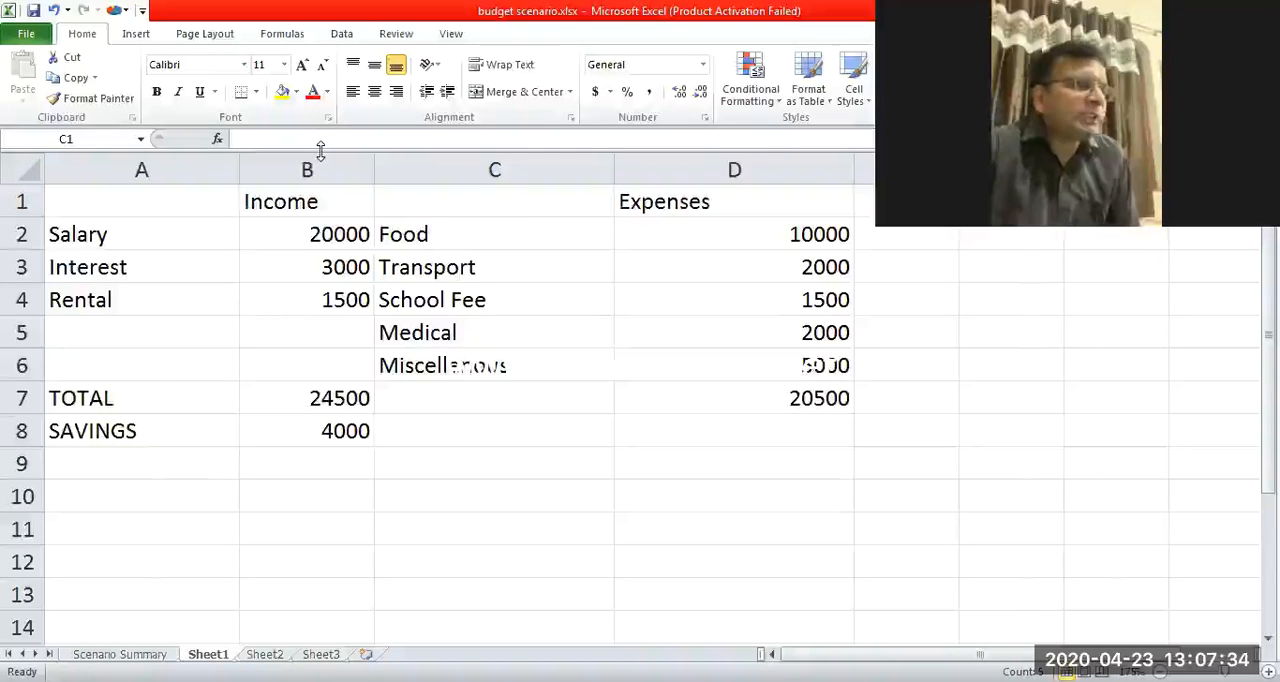
# Narrow column A to fit its labels and column C to a width of about 15.14.
pyautogui.click(236, 170)
pyautogui.moveTo(242, 176); pyautogui.dragTo(199, 171)
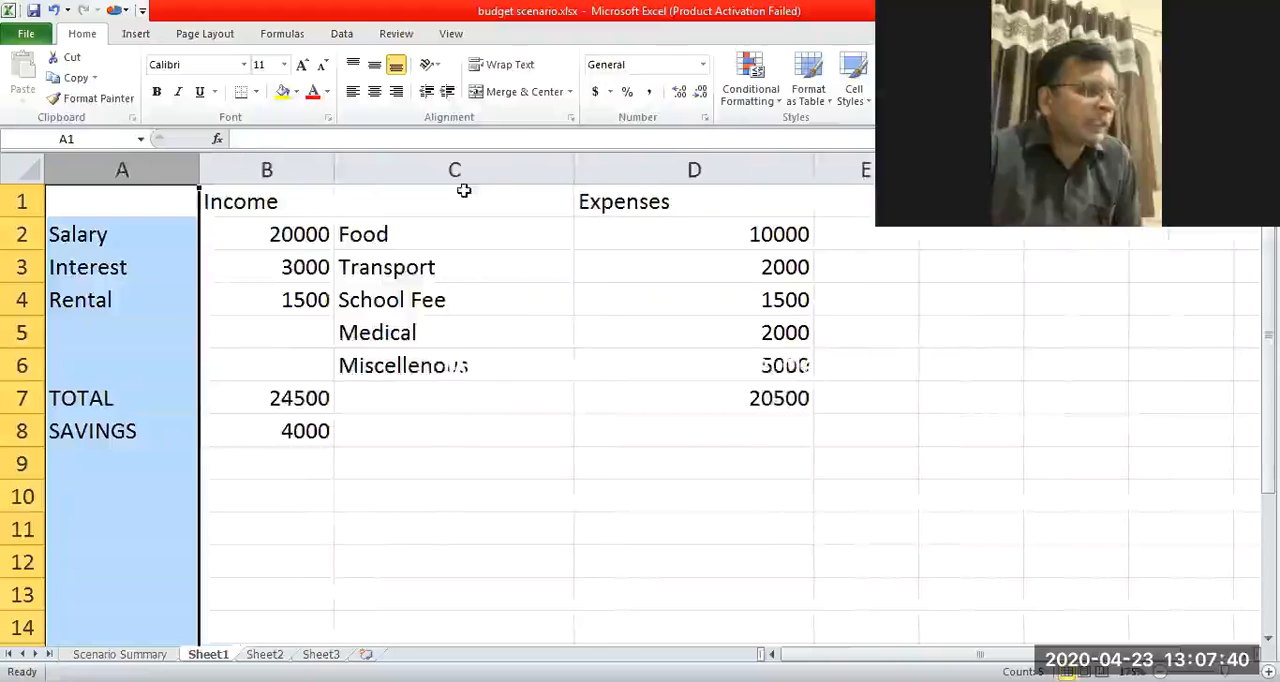
pyautogui.moveTo(574, 172); pyautogui.dragTo(516, 172)
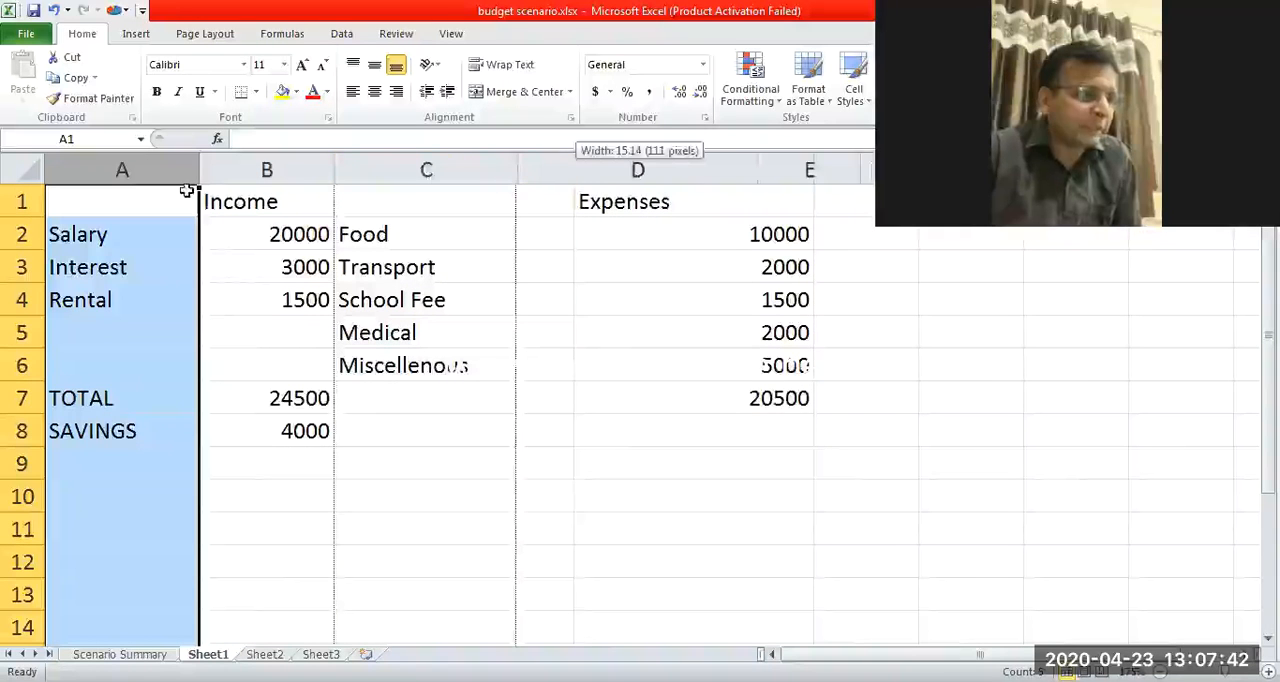
# Apply all borders to the income and expenses table, covering cells A1 to D7.
pyautogui.moveTo(166, 206); pyautogui.dragTo(309, 366)
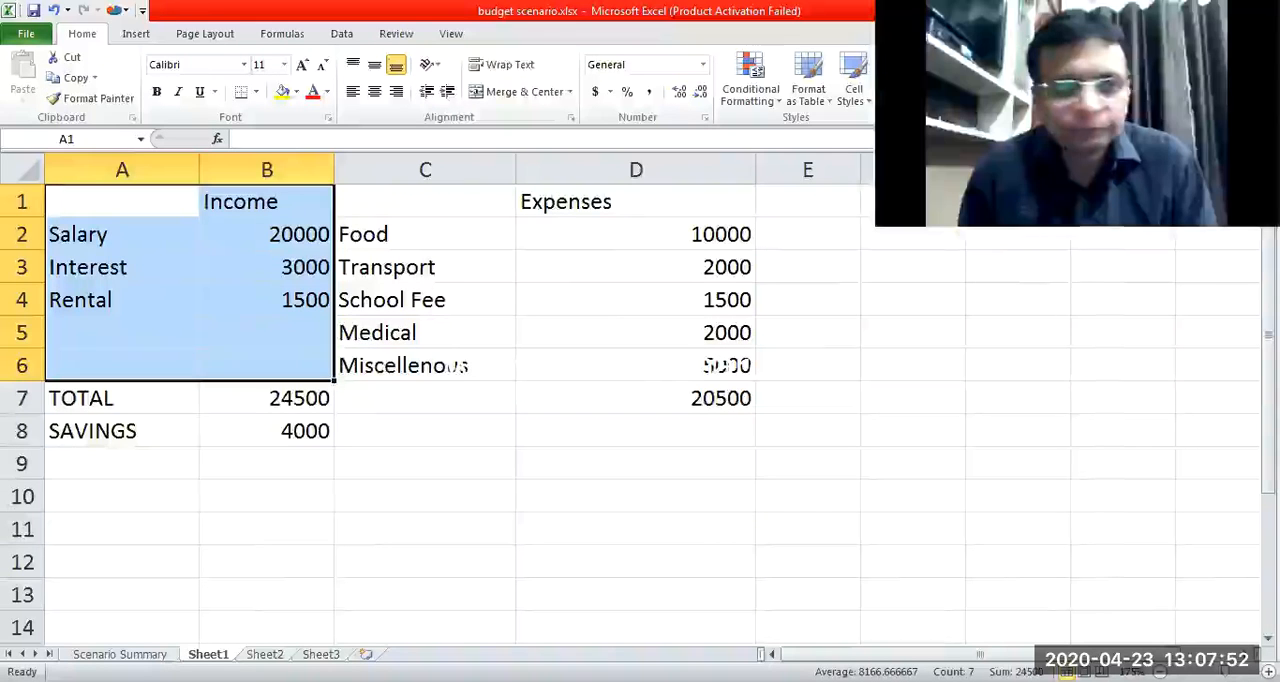
pyautogui.hotkey('alt', 'Tab')
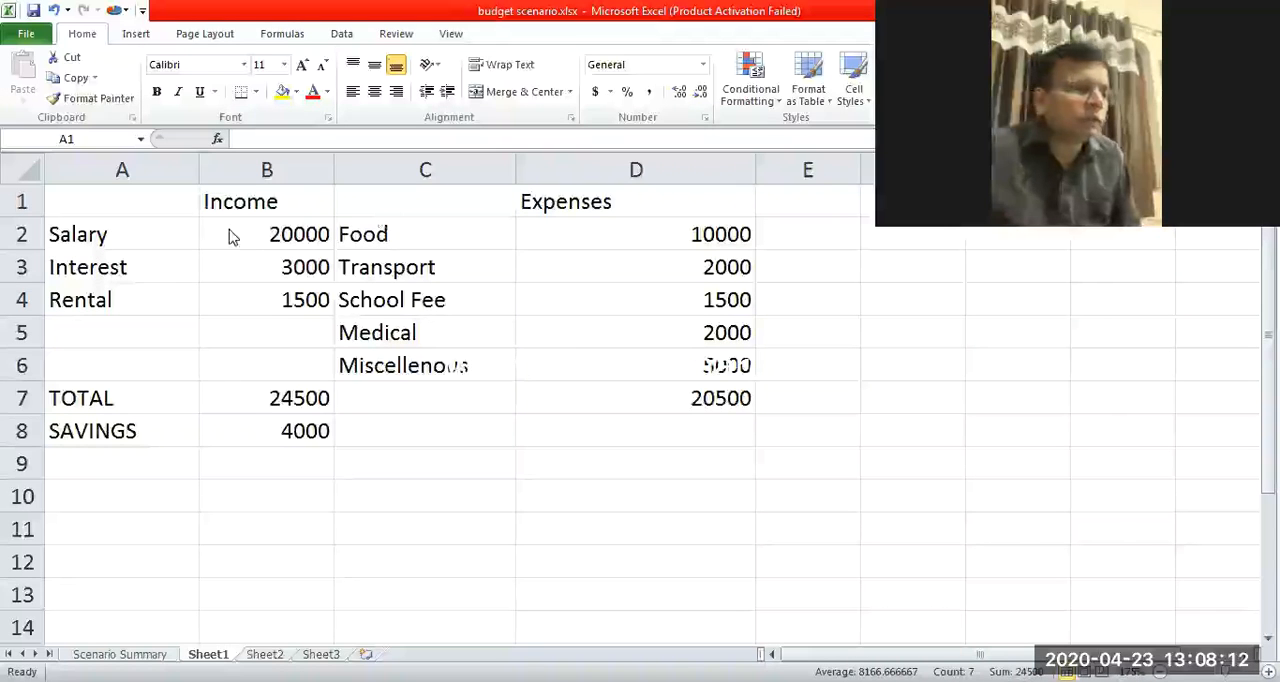
pyautogui.moveTo(160, 200); pyautogui.dragTo(300, 368)
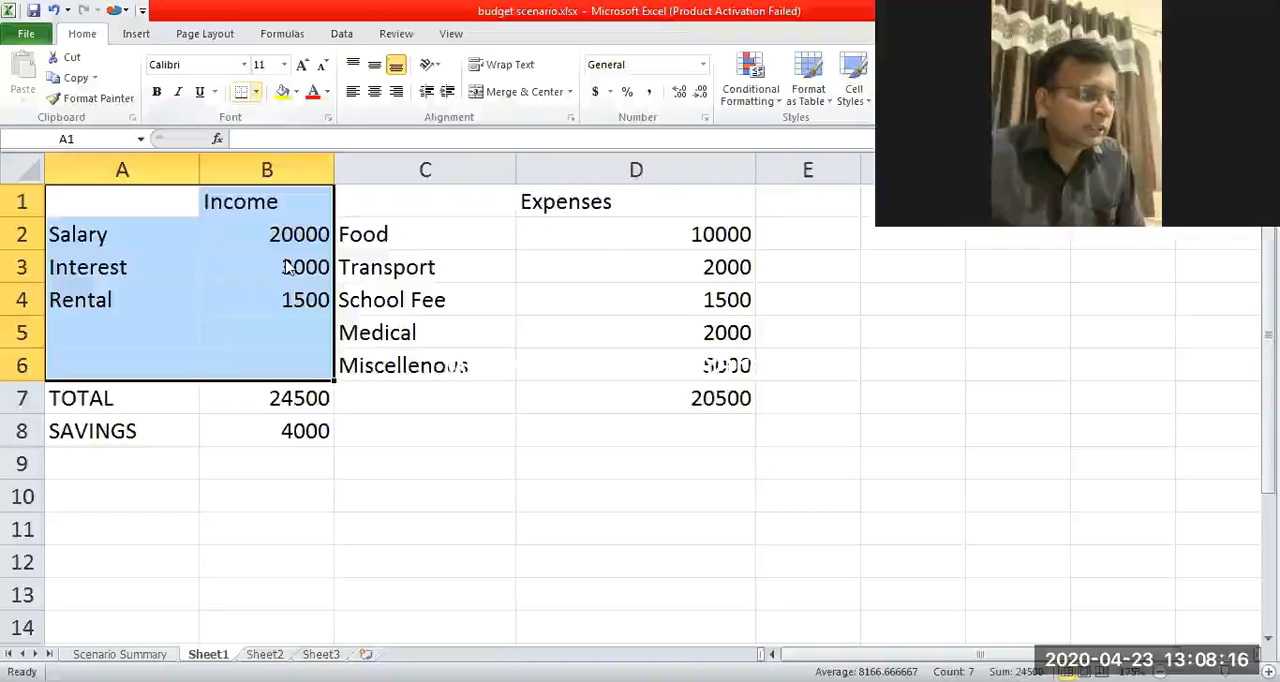
pyautogui.click(256, 91)
pyautogui.click(288, 241)
pyautogui.moveTo(267, 398); pyautogui.dragTo(122, 398)
pyautogui.click(241, 92)
pyautogui.click(636, 332)
pyautogui.moveTo(415, 200); pyautogui.dragTo(646, 387)
pyautogui.click(241, 94)
# Make the income and expense totals in B7 and D7 bold, and narrow column D.
pyautogui.click(666, 357)
pyautogui.press('Down')
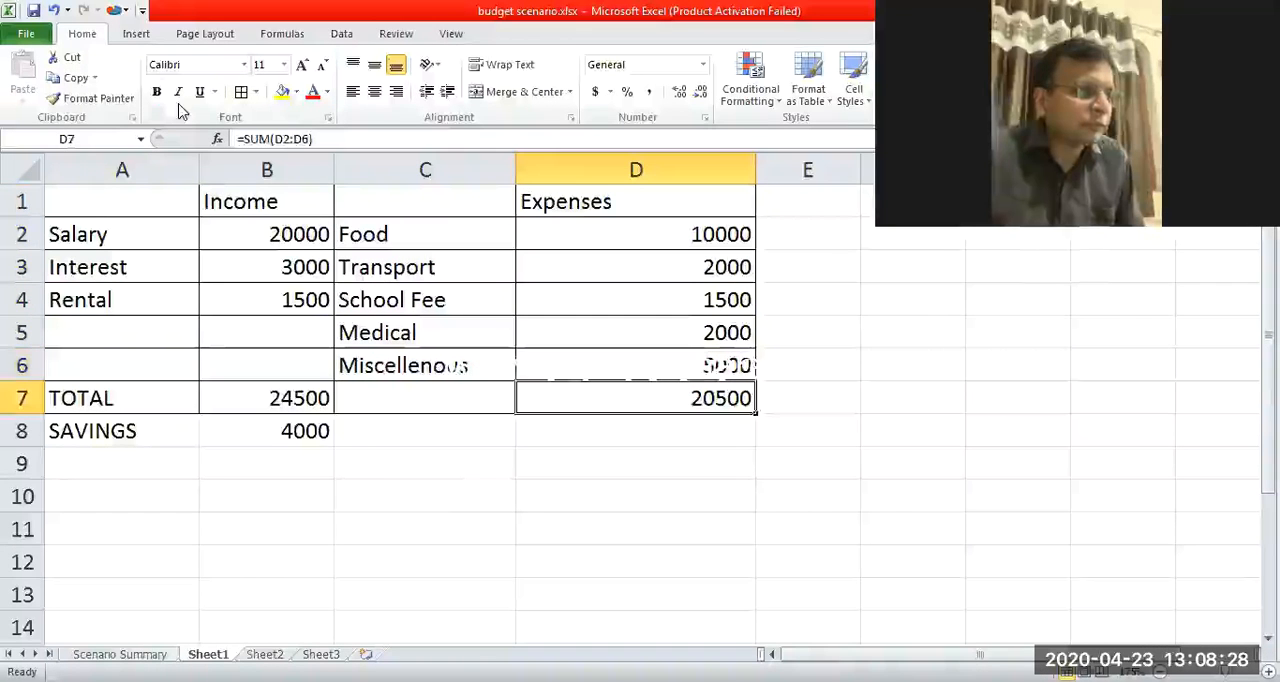
pyautogui.click(157, 91)
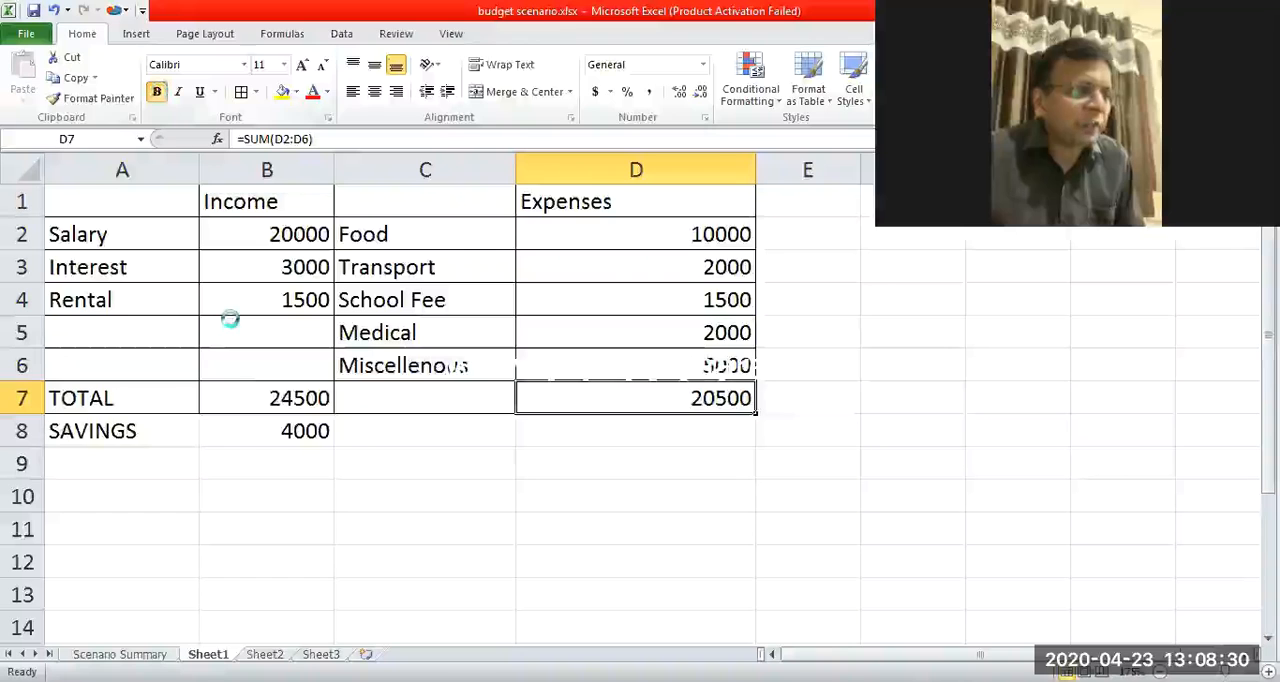
pyautogui.click(254, 407)
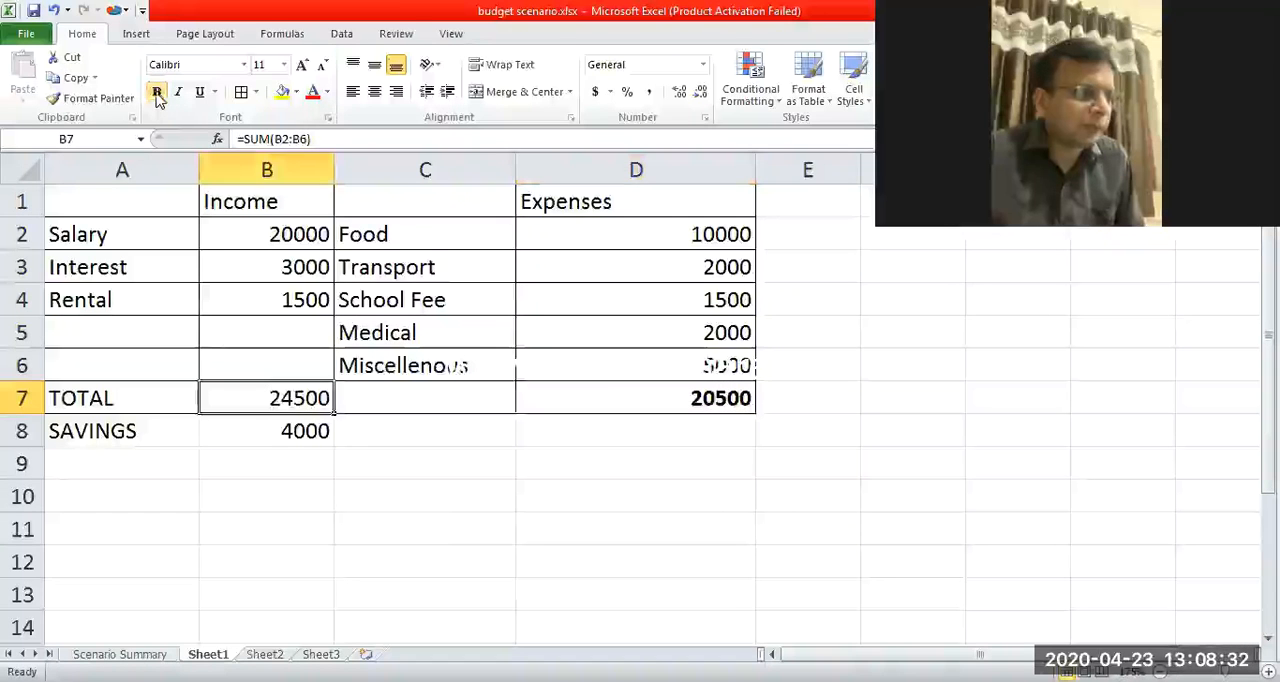
pyautogui.hotkey('ctrl', 'b')
pyautogui.click(240, 425)
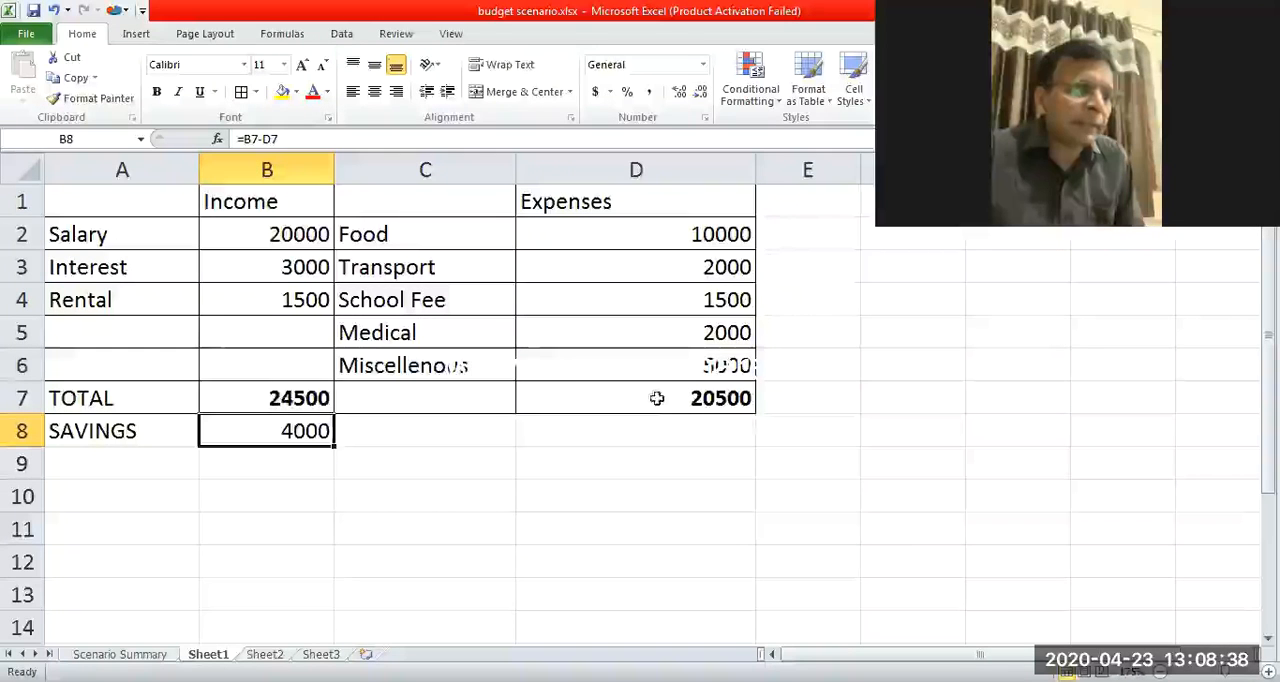
pyautogui.moveTo(667, 169); pyautogui.dragTo(666, 169)
# Enter the label "Saving %" in cell A9, below the SAVINGS row.
pyautogui.click(137, 470)
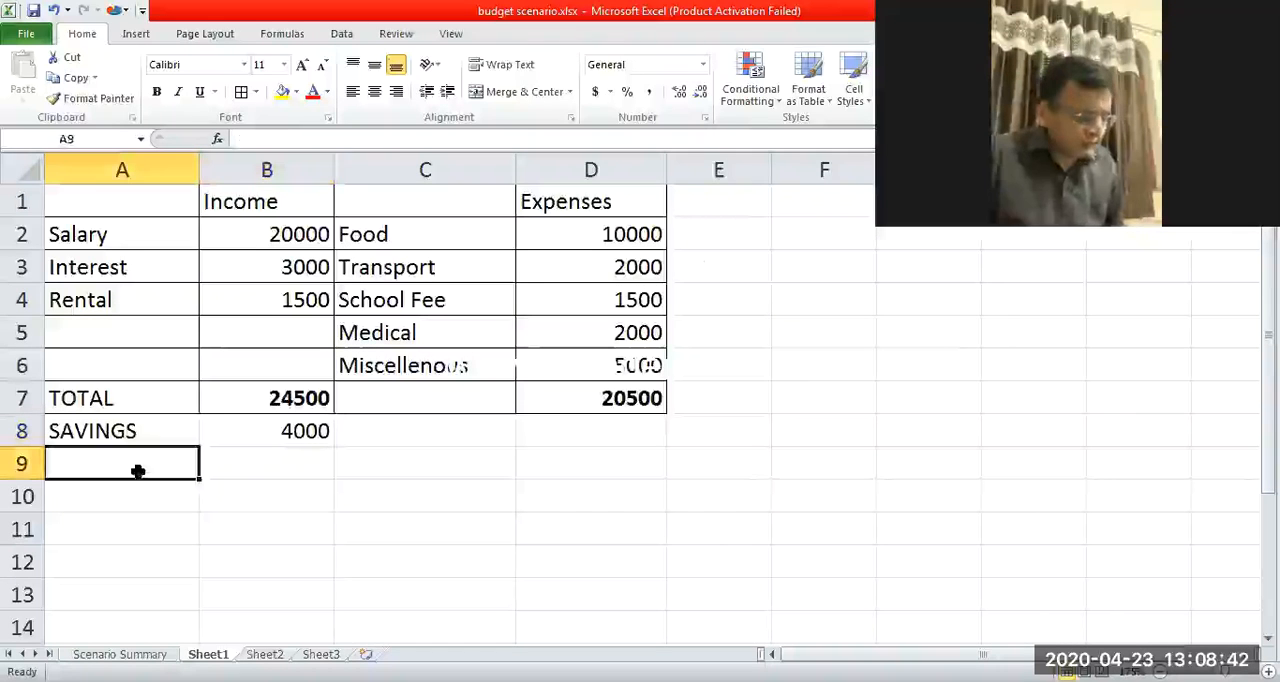
pyautogui.write('Saving')
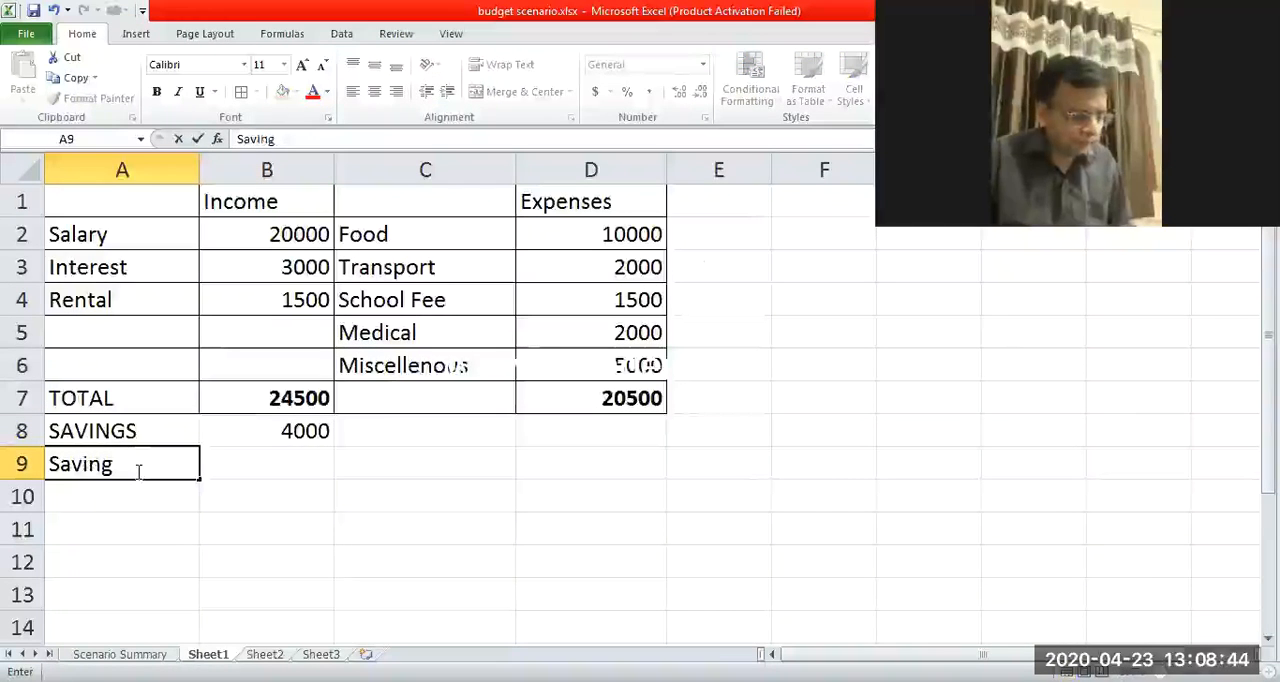
pyautogui.write(' %')
pyautogui.press('Tab')
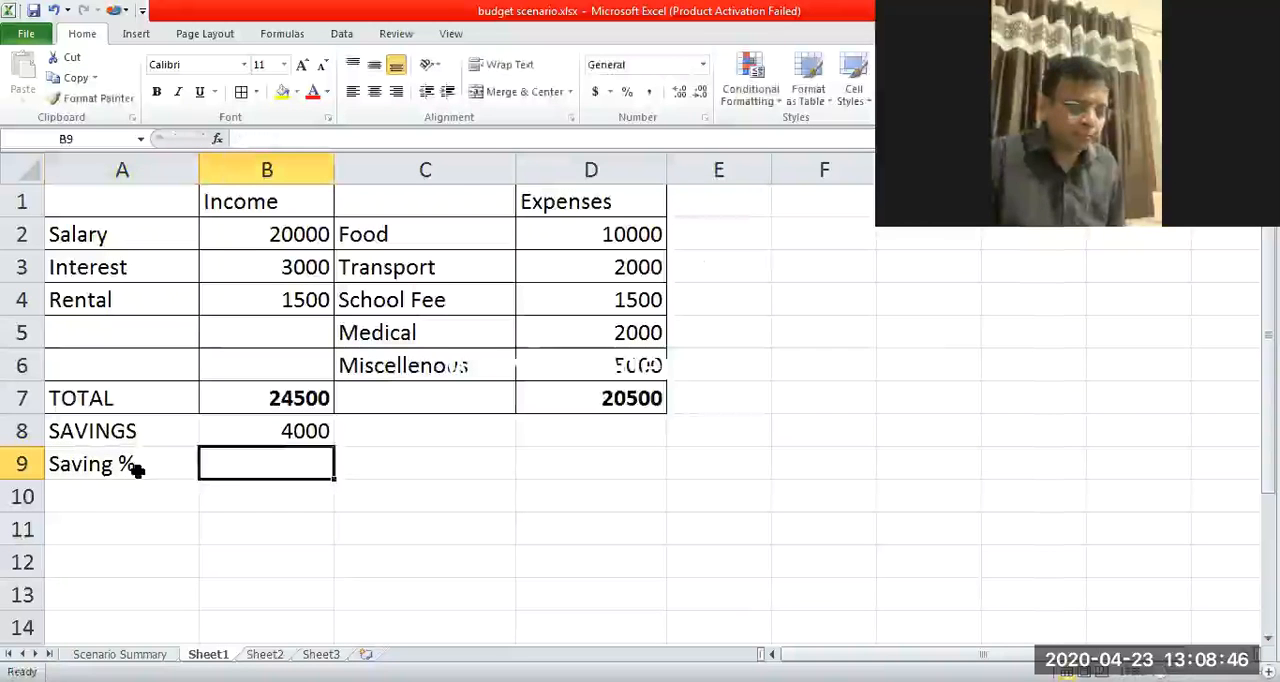
# Calculate the saving percentage in B9 with the formula =B8/B7*100.
pyautogui.write('=')
pyautogui.press('Up')
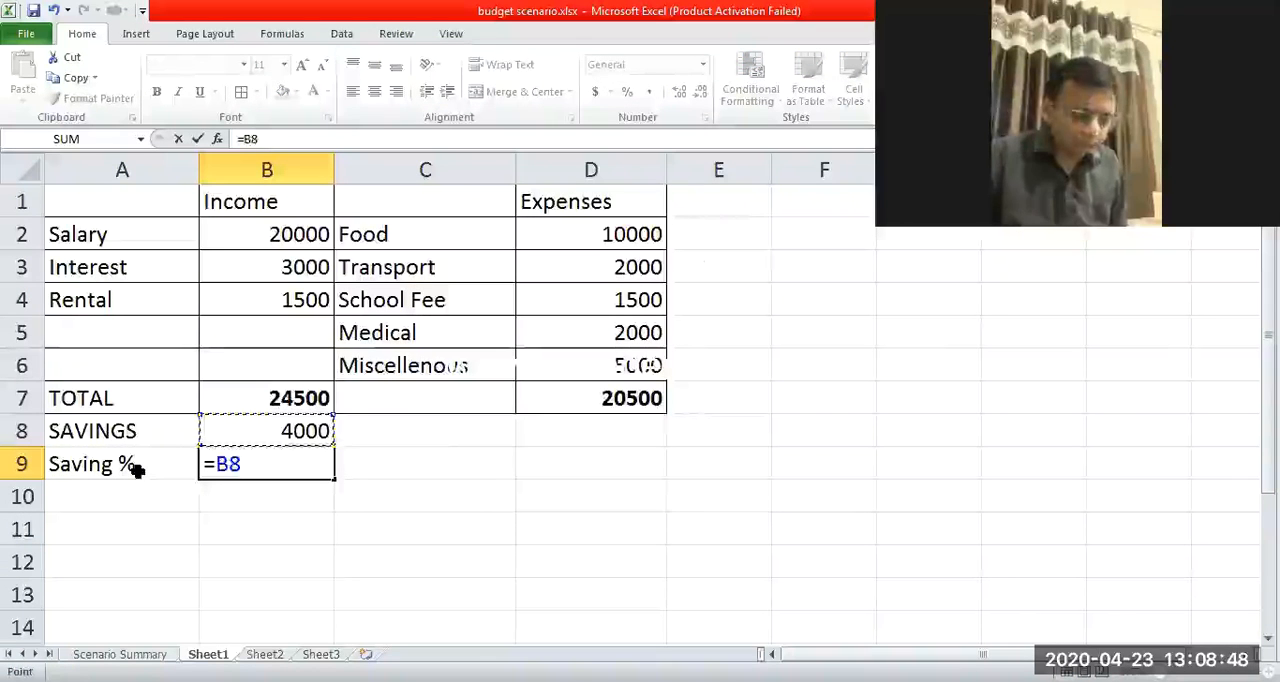
pyautogui.write('/')
pyautogui.click(262, 398)
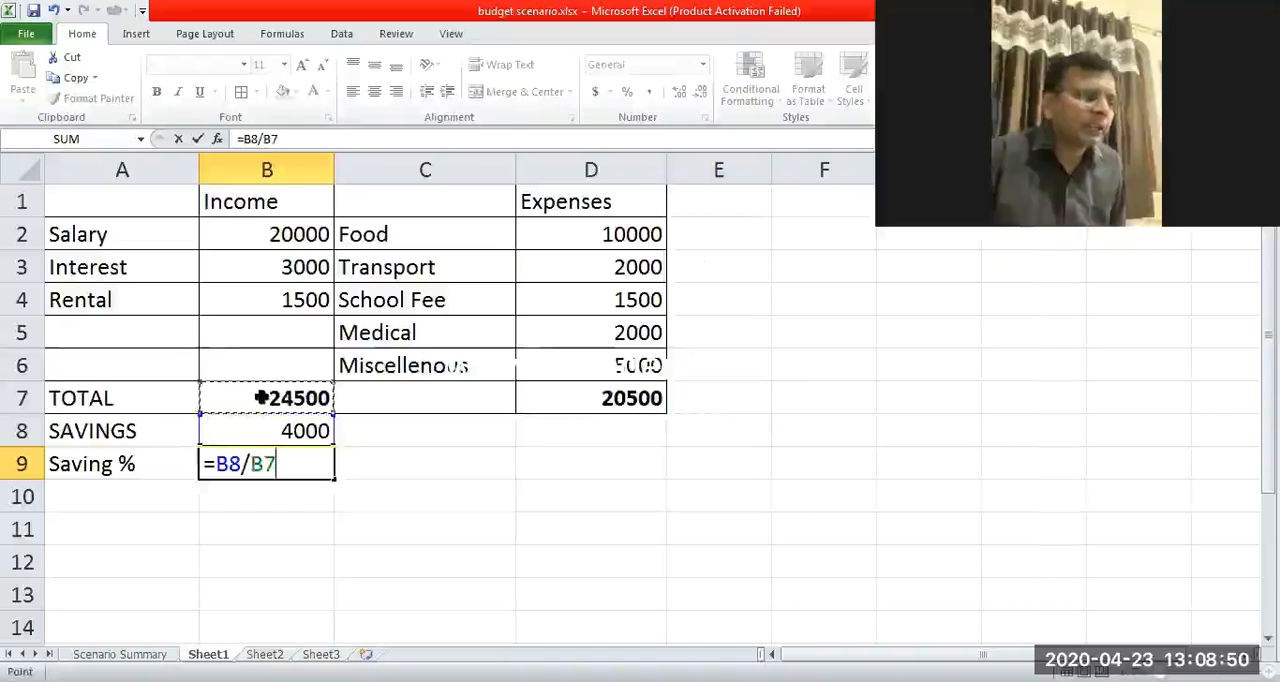
pyautogui.write('*10')
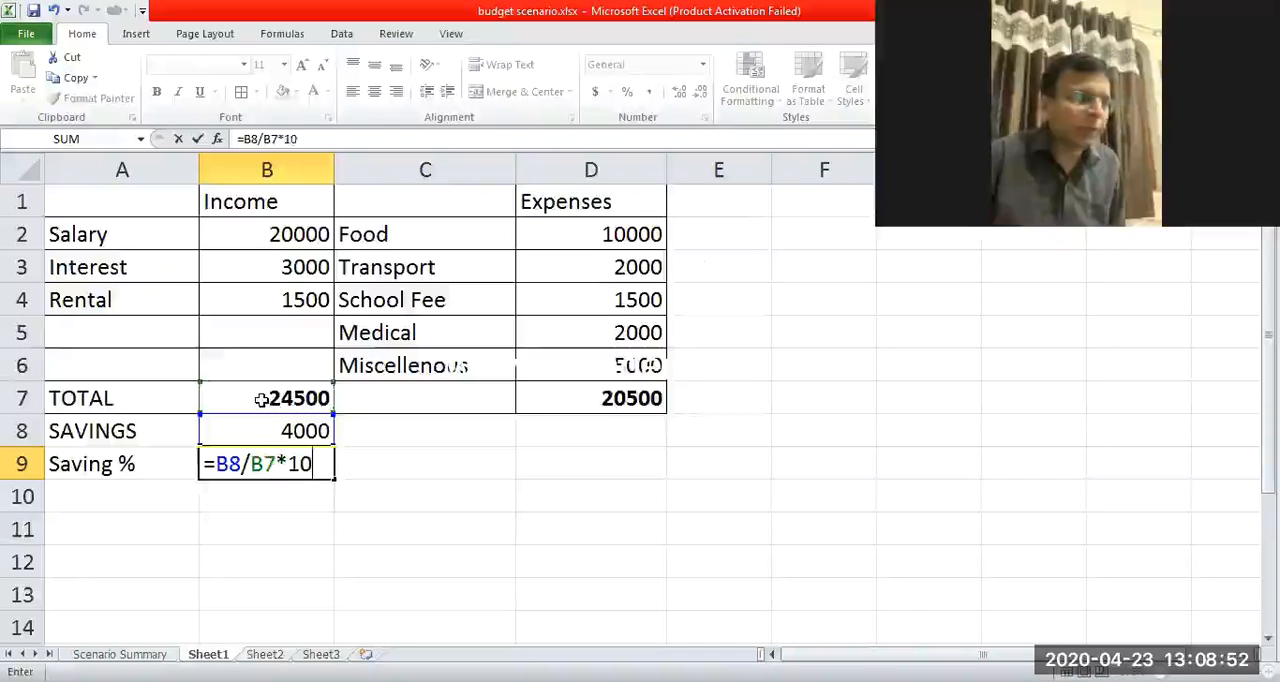
pyautogui.write('0')
pyautogui.press('Return')
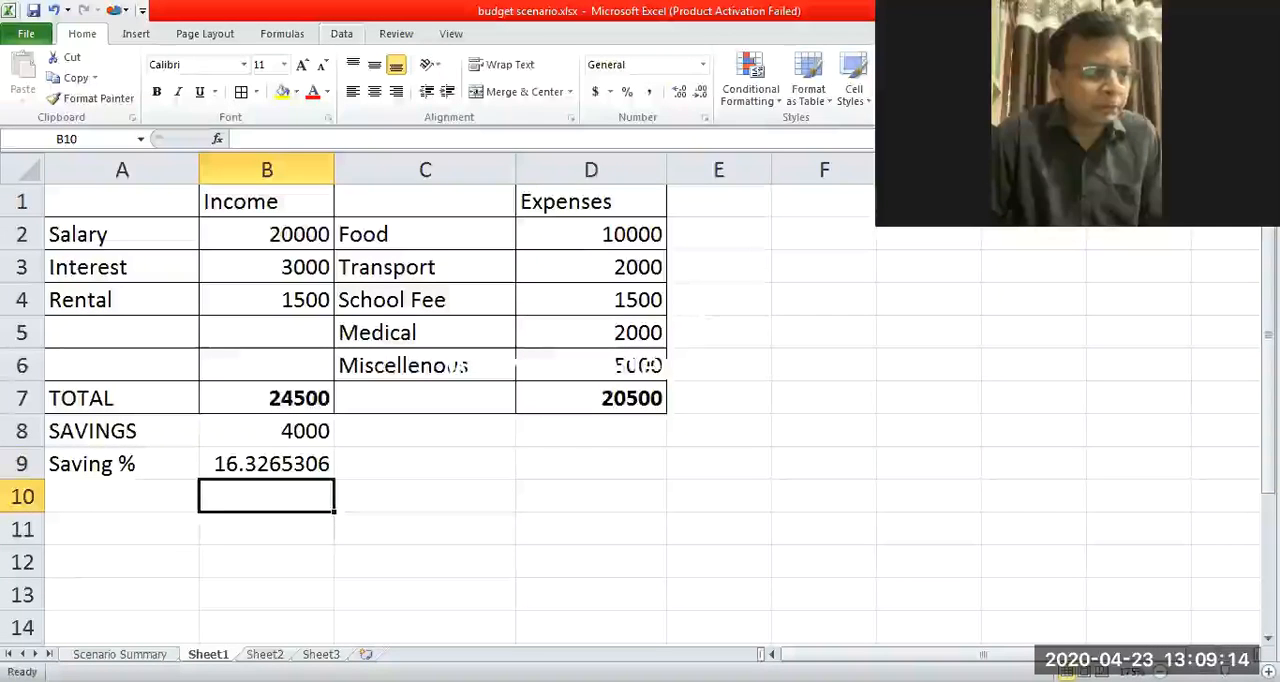
# Open the Scenario Manager and delete all the existing scenarios.
pyautogui.click(341, 33)
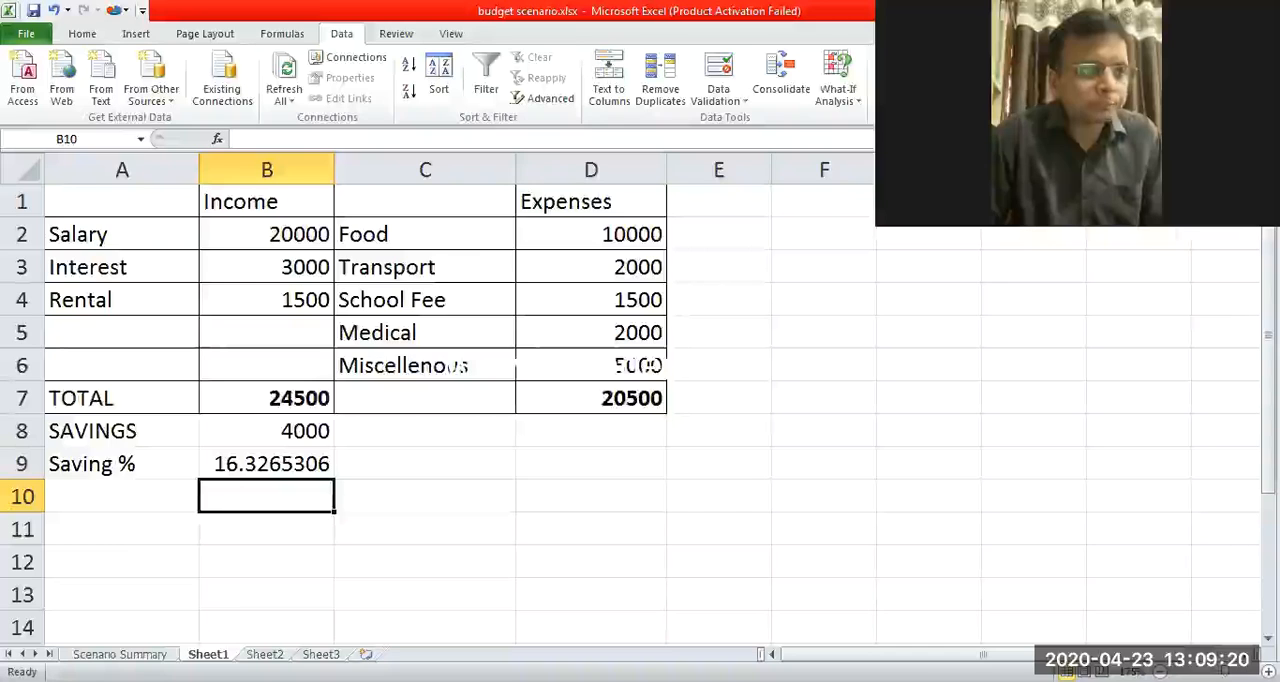
pyautogui.click(855, 106)
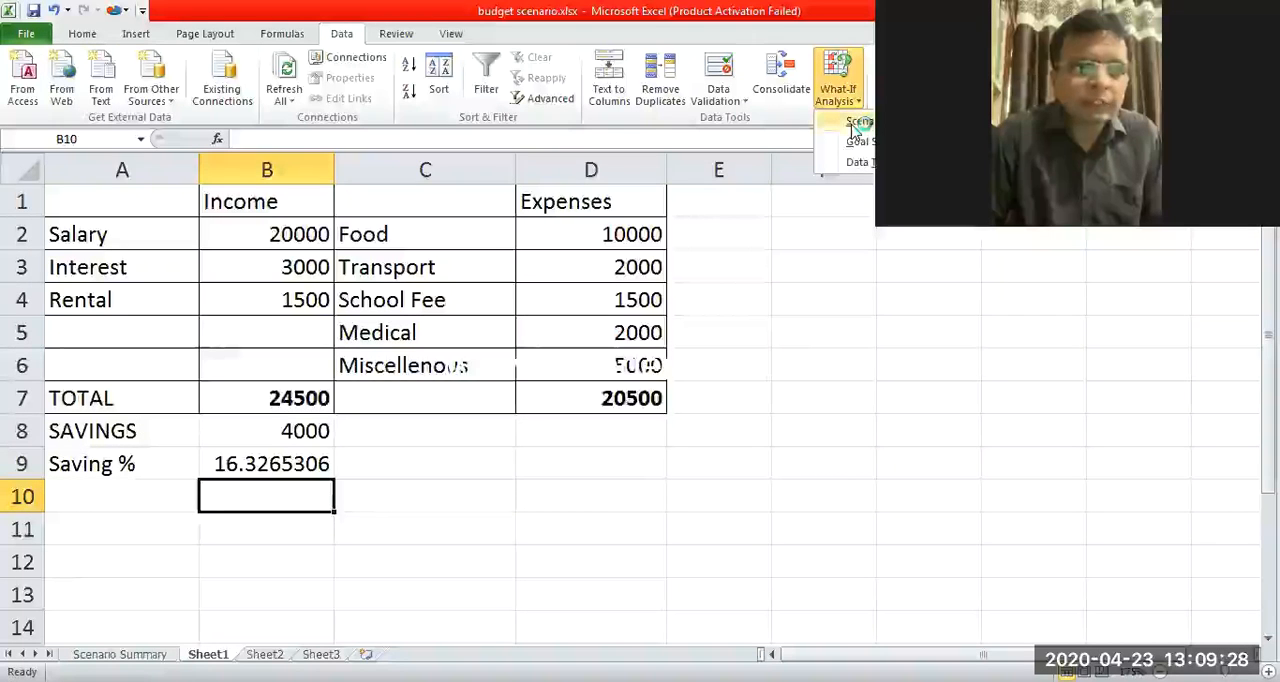
pyautogui.click(855, 122)
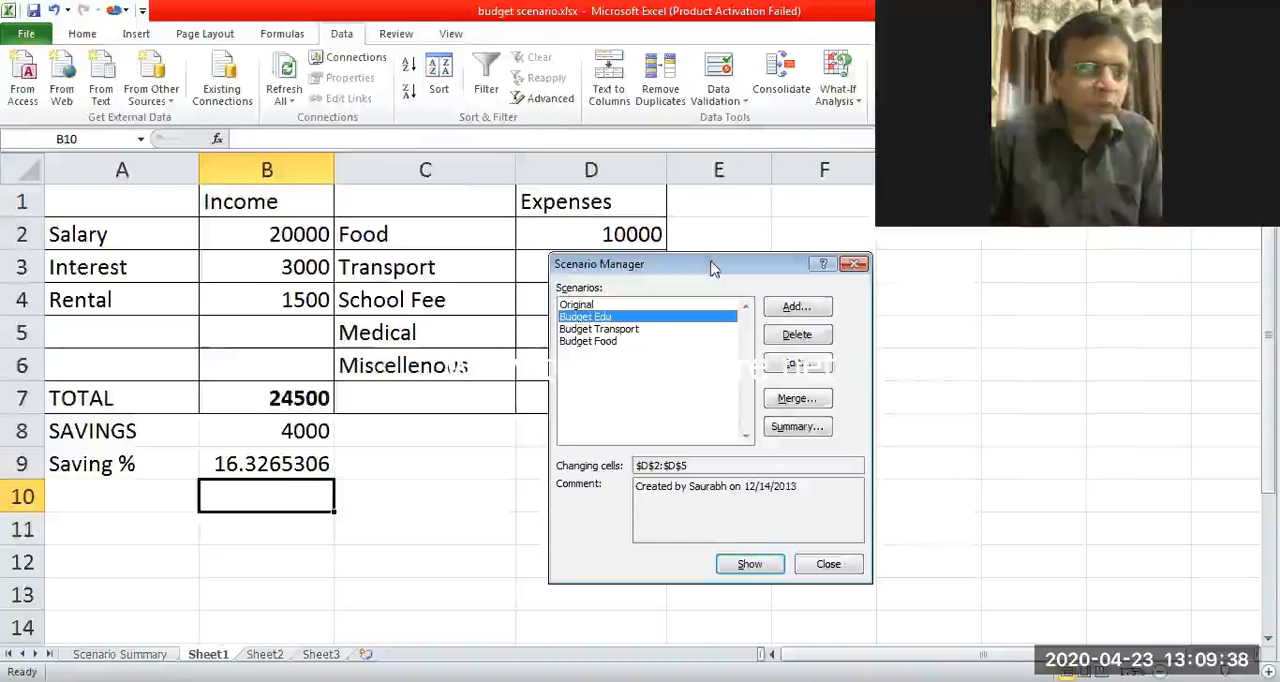
pyautogui.click(797, 338)
pyautogui.click(796, 340)
pyautogui.click(796, 336)
pyautogui.click(796, 336)
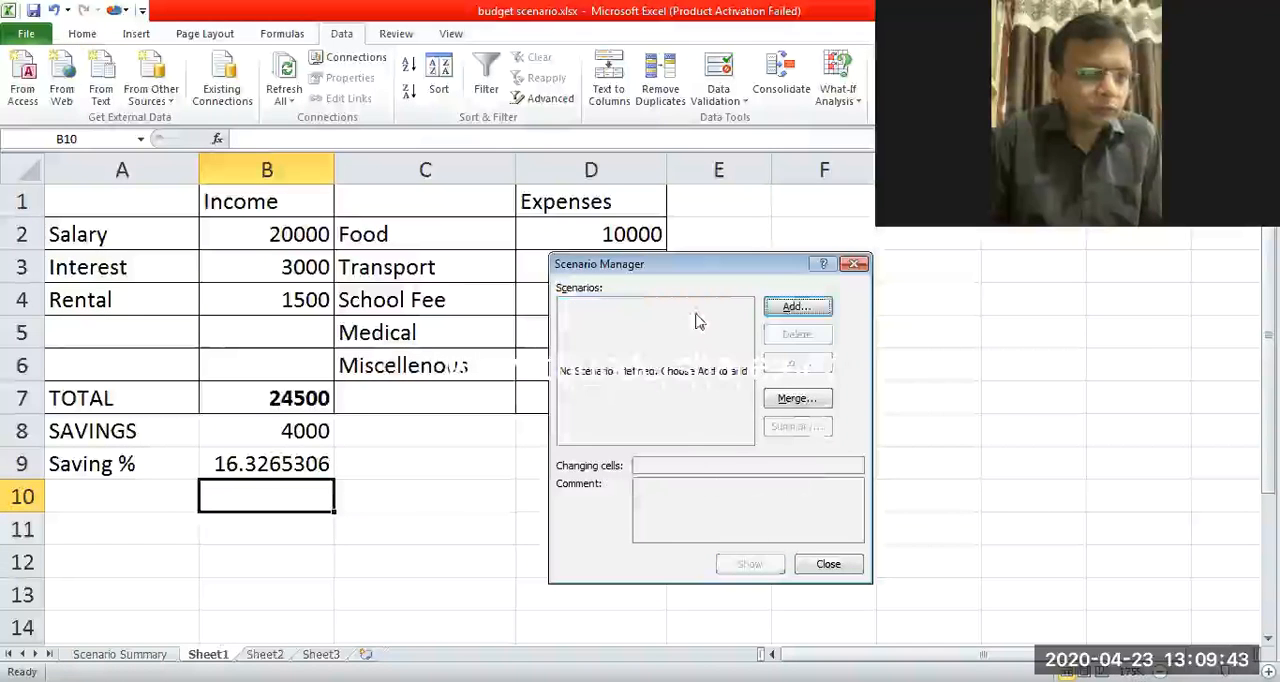
# Start adding a new scenario and name it Father.
pyautogui.click(799, 310)
pyautogui.moveTo(738, 273)
pyautogui.mouseDown()
pyautogui.moveTo(788, 242)
pyautogui.moveTo(855, 236)
pyautogui.moveTo(887, 266)
pyautogui.moveTo(843, 234)
pyautogui.moveTo(868, 372)
pyautogui.mouseUp()
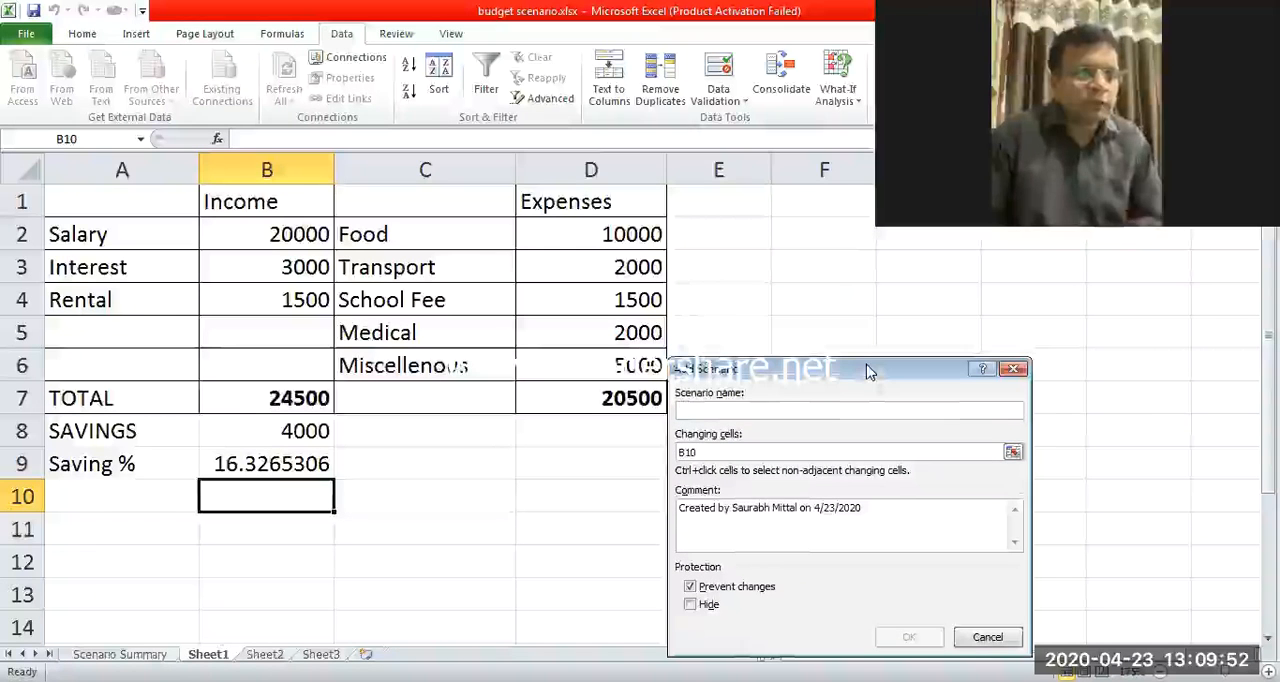
pyautogui.click(501, 227)
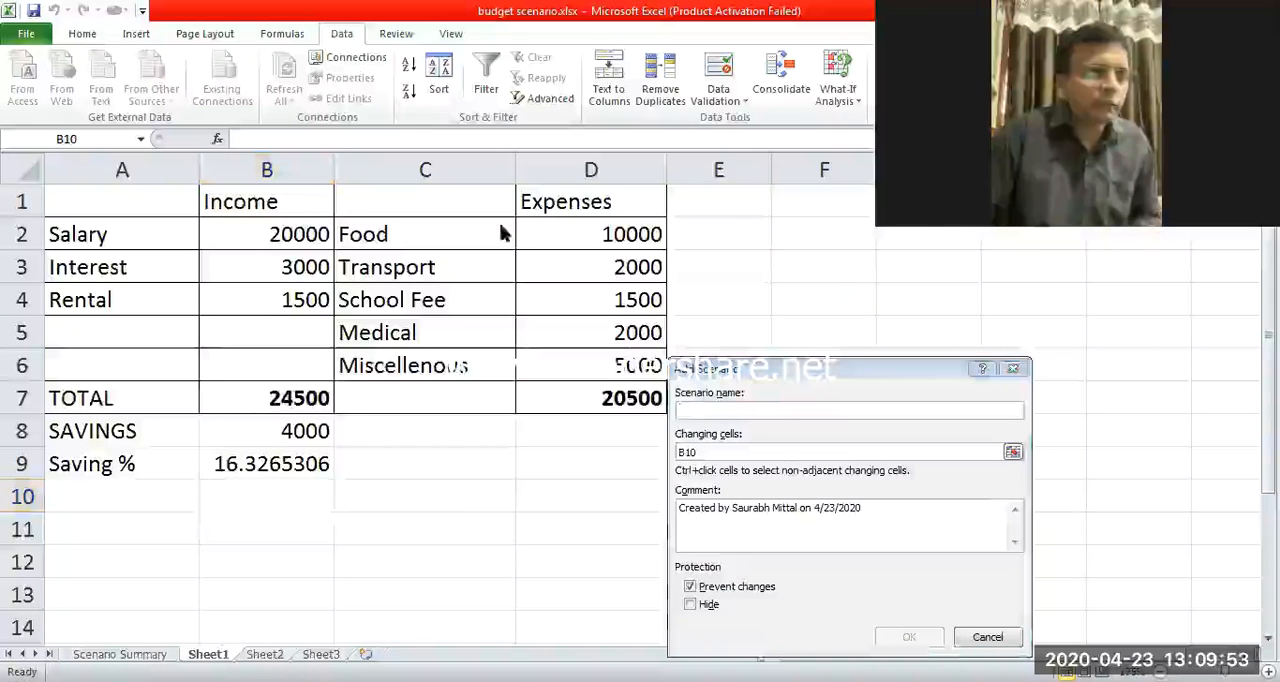
pyautogui.click(734, 411)
pyautogui.write('Father')
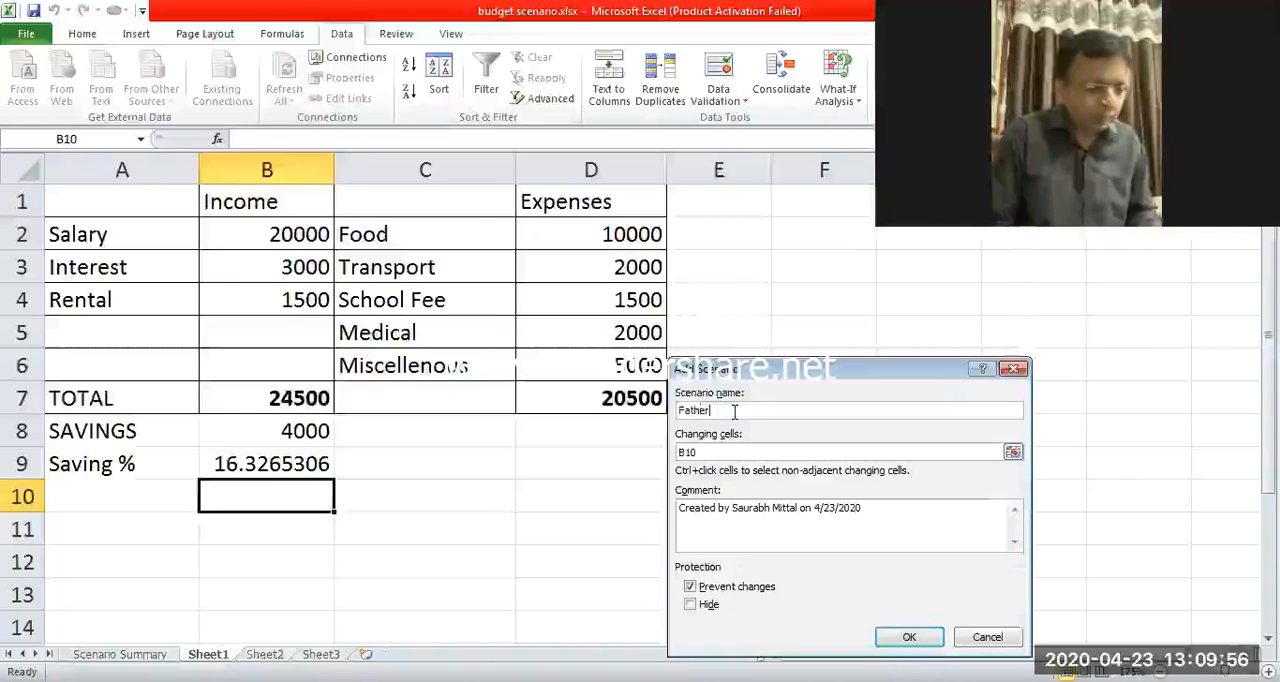
# Set the scenario's changing cells to the income amounts B2:B4 and the expense amounts D2:D6.
pyautogui.click(740, 455)
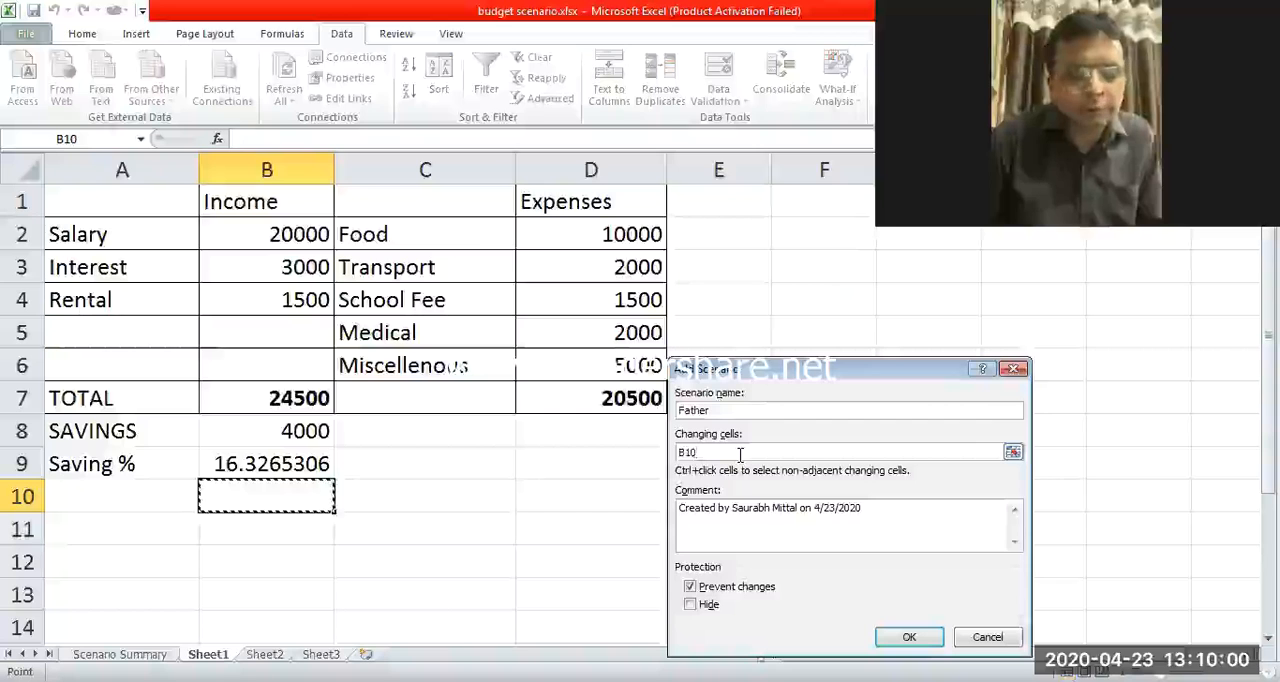
pyautogui.click(723, 452)
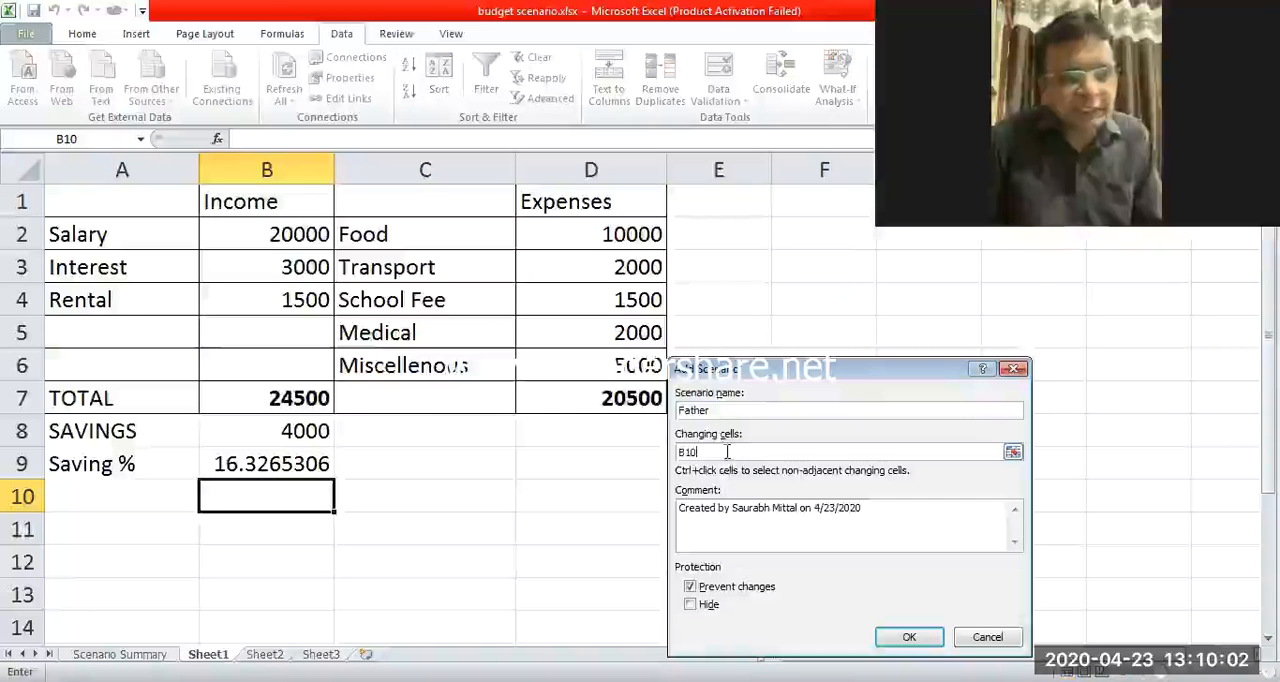
pyautogui.press('BackSpace')
pyautogui.press('BackSpace')
pyautogui.press('BackSpace')
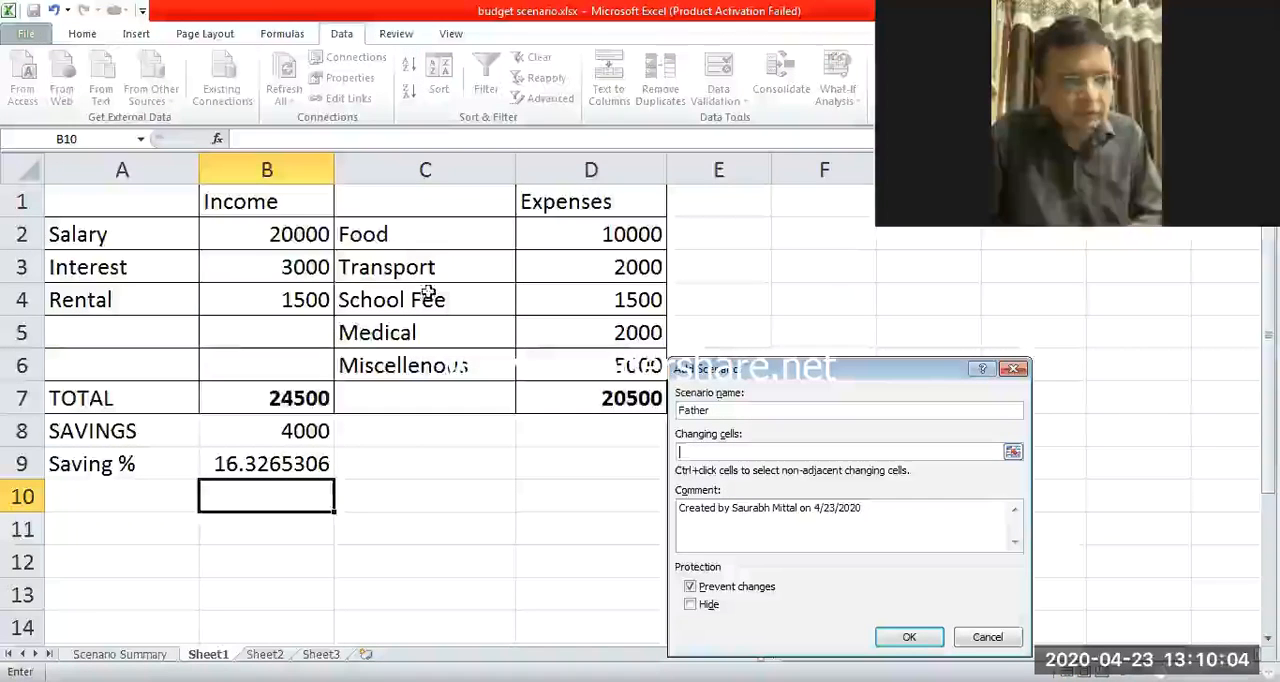
pyautogui.click(297, 233)
pyautogui.moveTo(297, 233); pyautogui.dragTo(306, 300)
pyautogui.moveTo(632, 240); pyautogui.dragTo(630, 365)
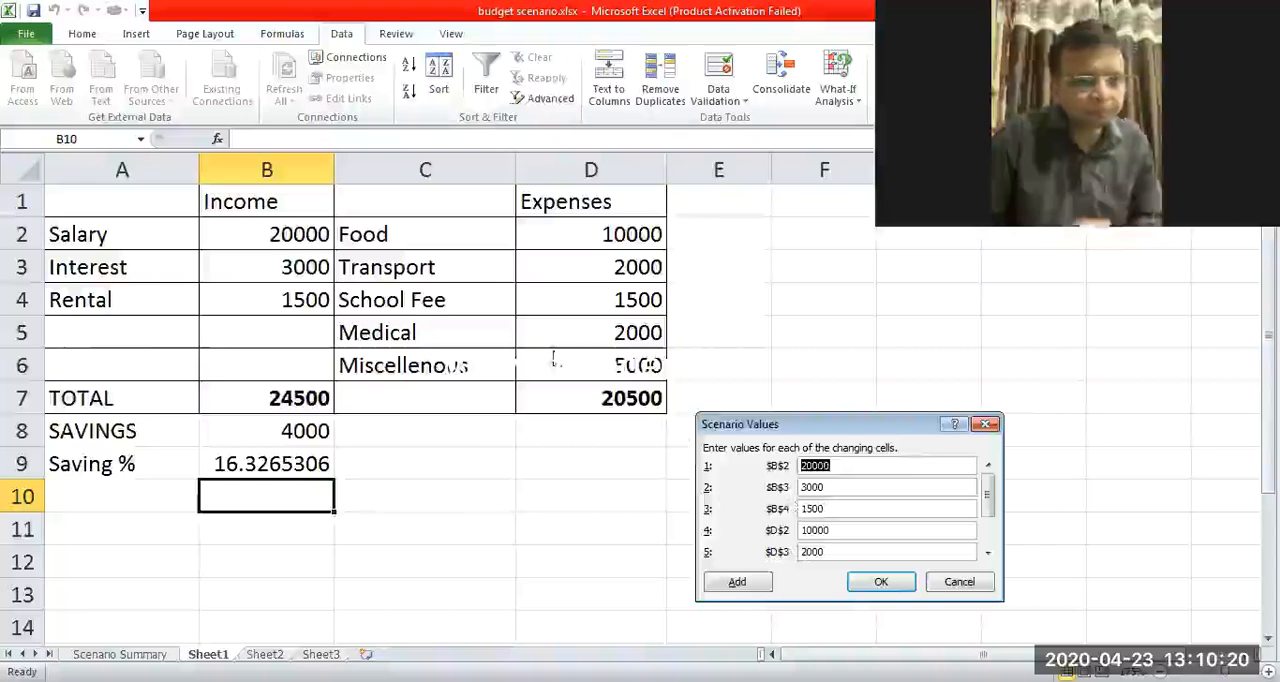
# Set the Father scenario's values to 25000 for the salary cell B2 and 12000 for the food cell D2.
pyautogui.moveTo(801, 421); pyautogui.dragTo(753, 391)
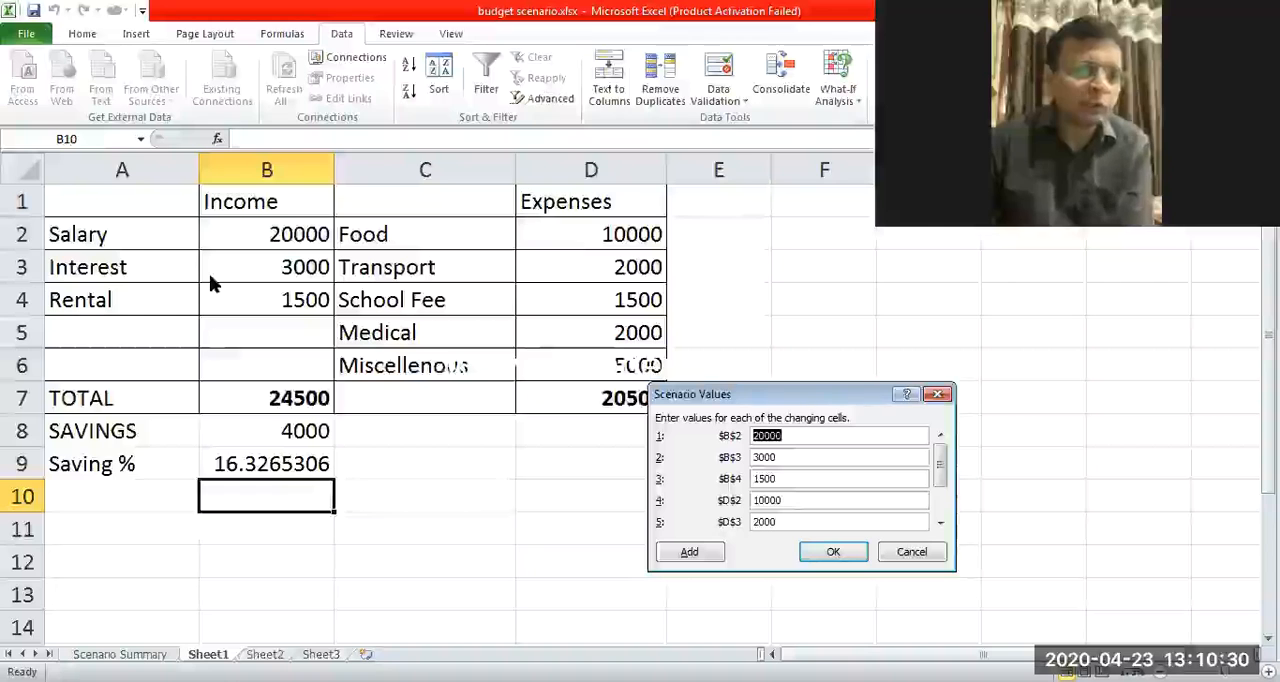
pyautogui.write('25000')
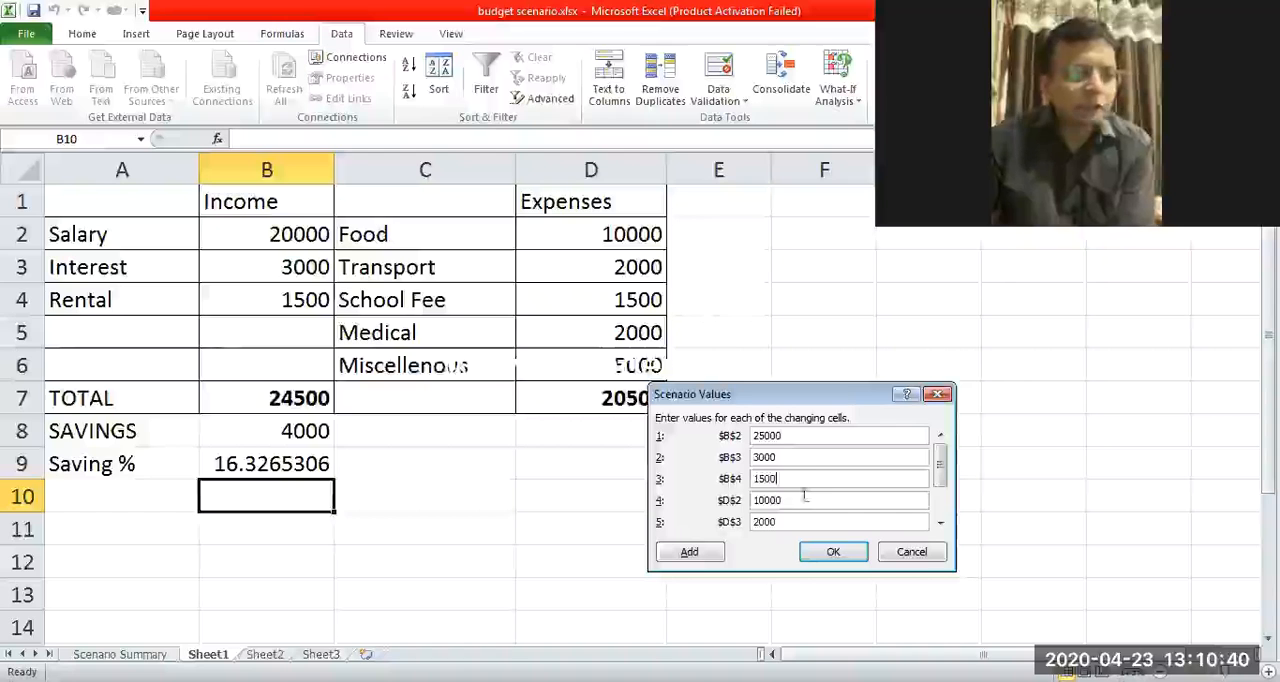
pyautogui.click(323, 155)
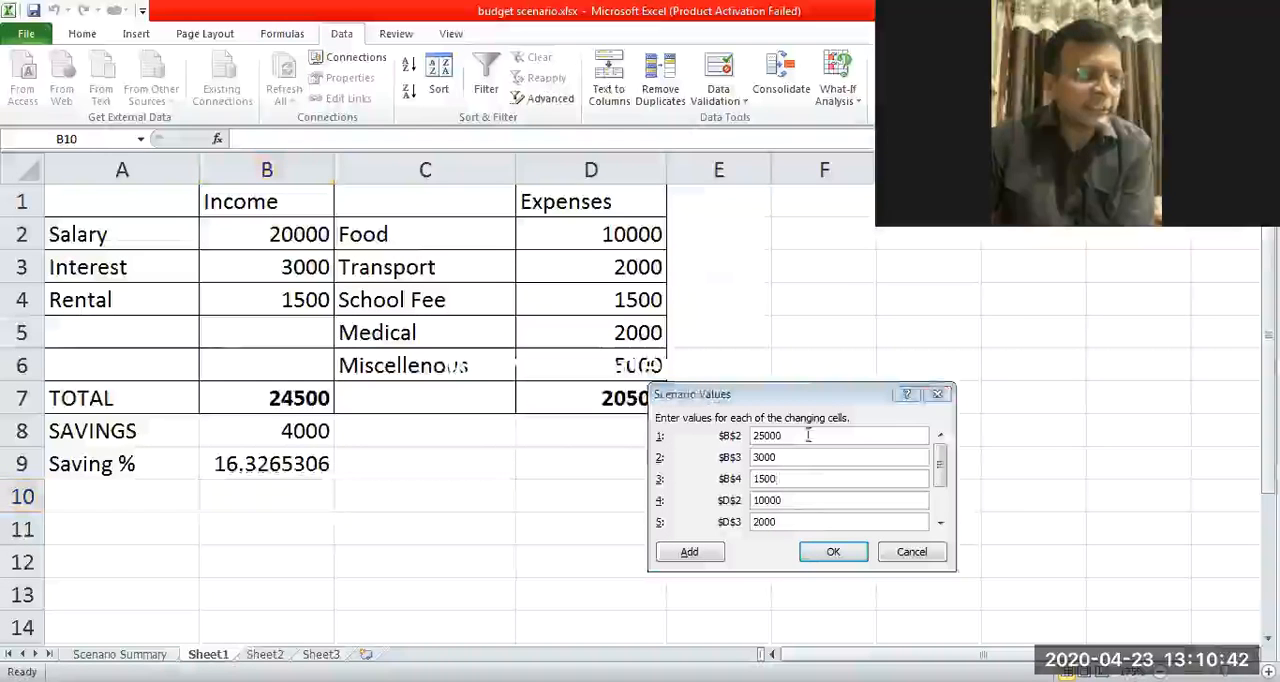
pyautogui.click(802, 495)
pyautogui.press('Delete')
pyautogui.write('2')
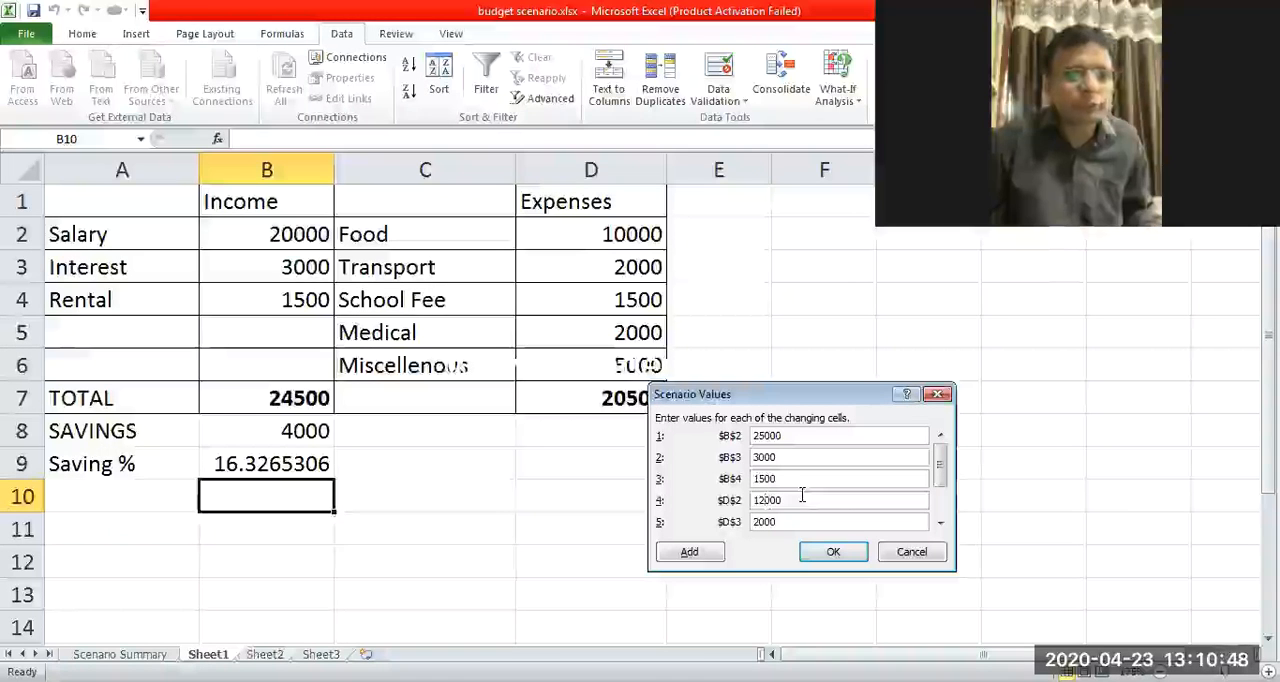
# Set the scenario's transport value in D3 to 1500 and its school fee value in D4 to 5000.
pyautogui.moveTo(940, 466); pyautogui.dragTo(942, 488)
pyautogui.click(797, 482)
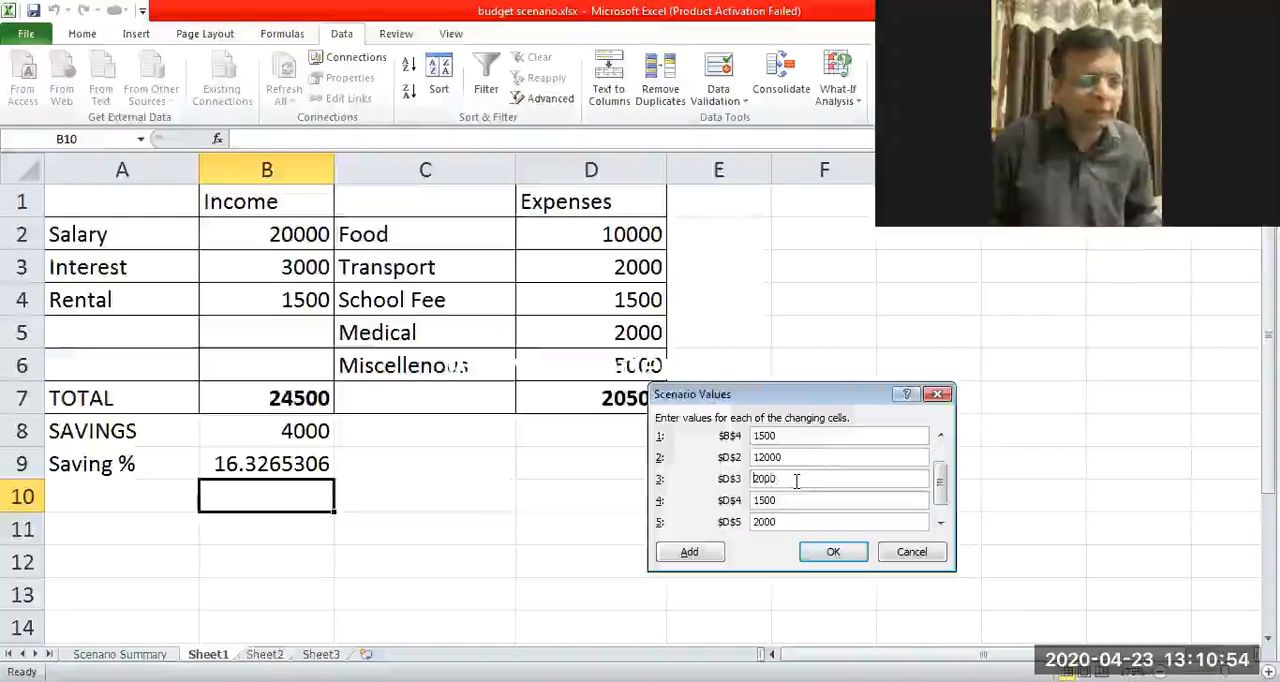
pyautogui.press('Delete')
pyautogui.press('Delete')
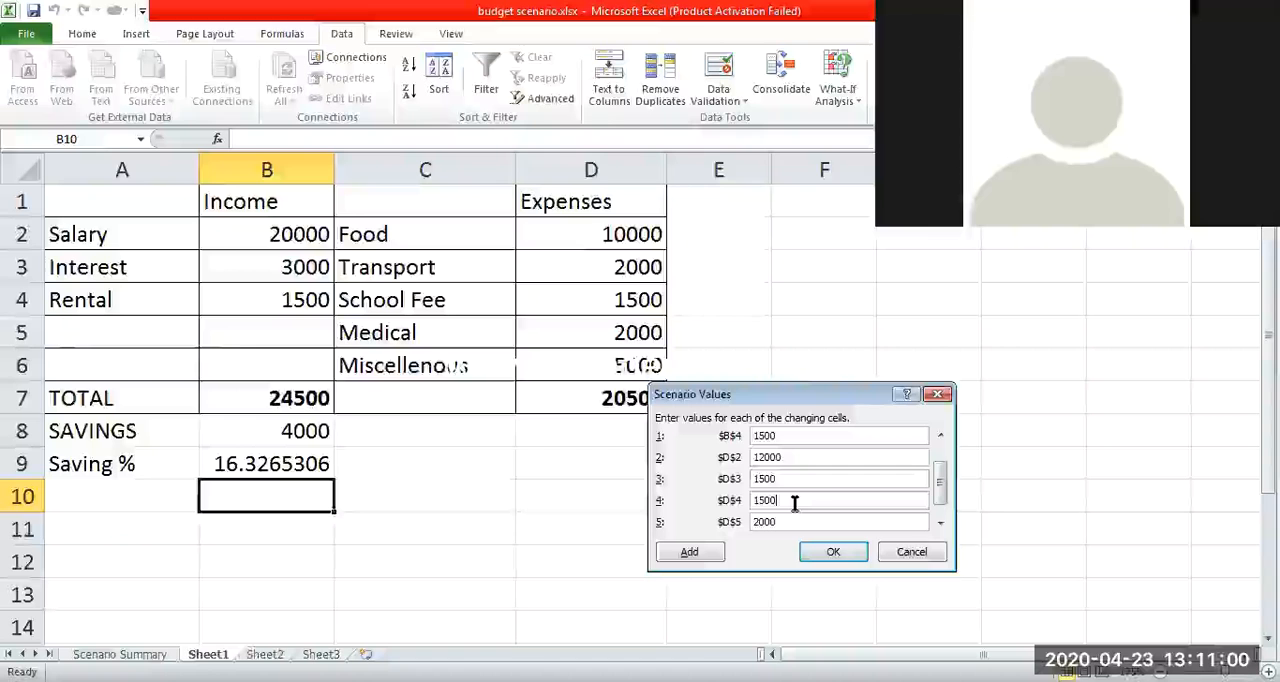
pyautogui.press('Left')
pyautogui.press('Left')
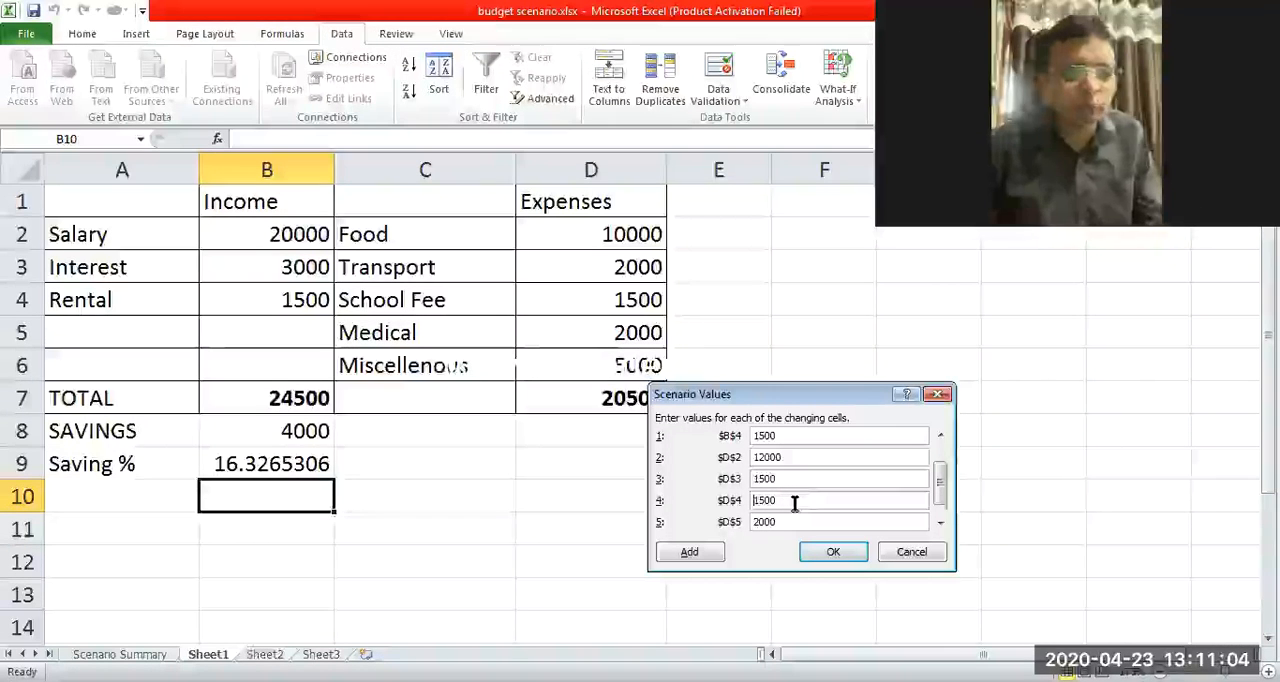
pyautogui.press('Delete')
pyautogui.write('0')
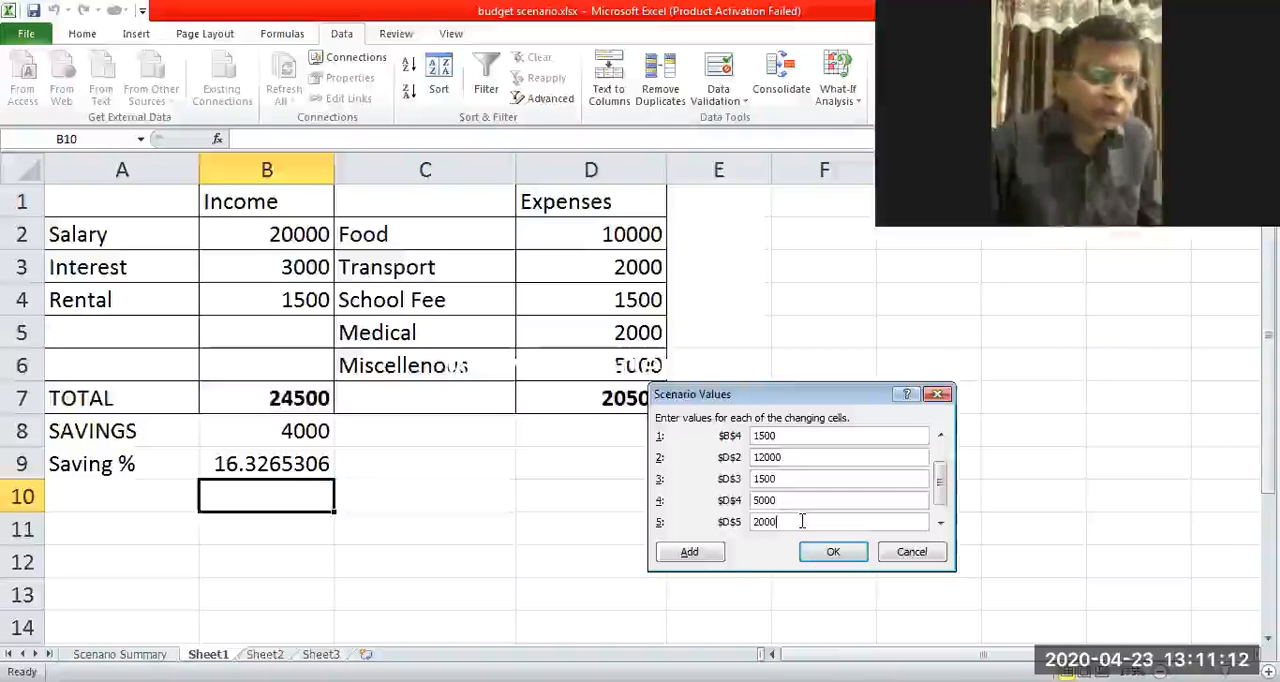
# Set the Father scenario's miscellaneous expense value in D6 to 6000 and save the scenario.
pyautogui.press('Left')
pyautogui.press('Left')
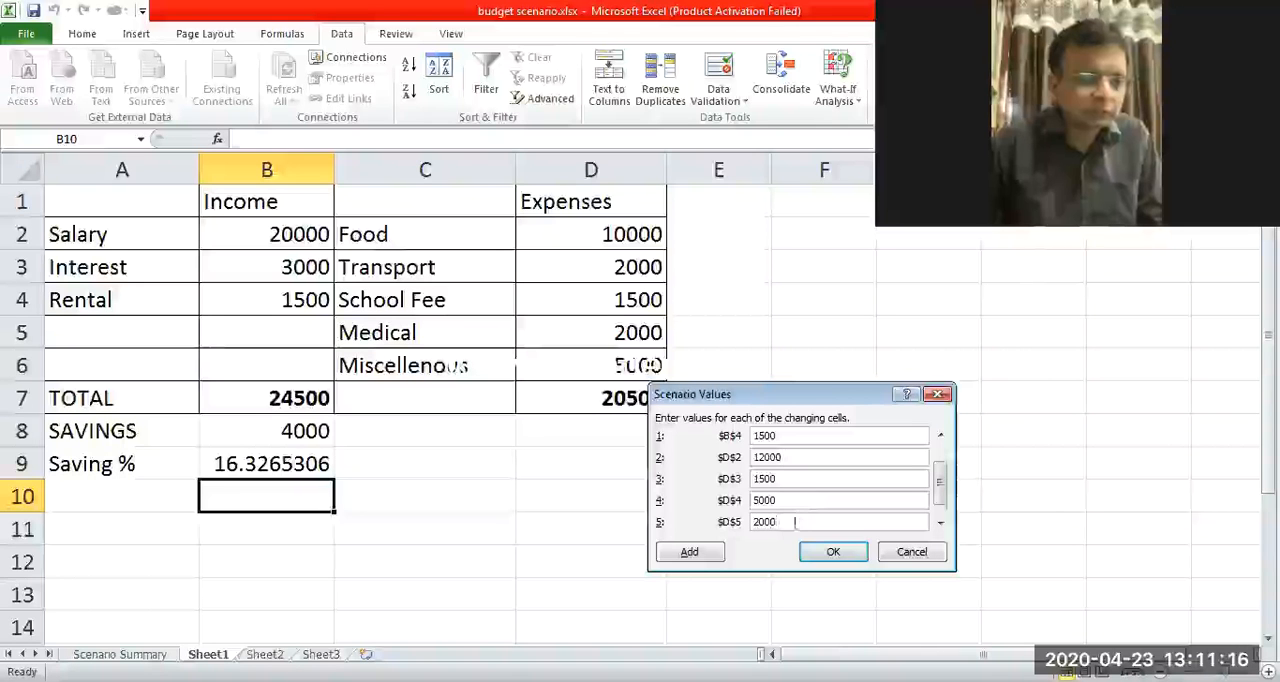
pyautogui.click(940, 522)
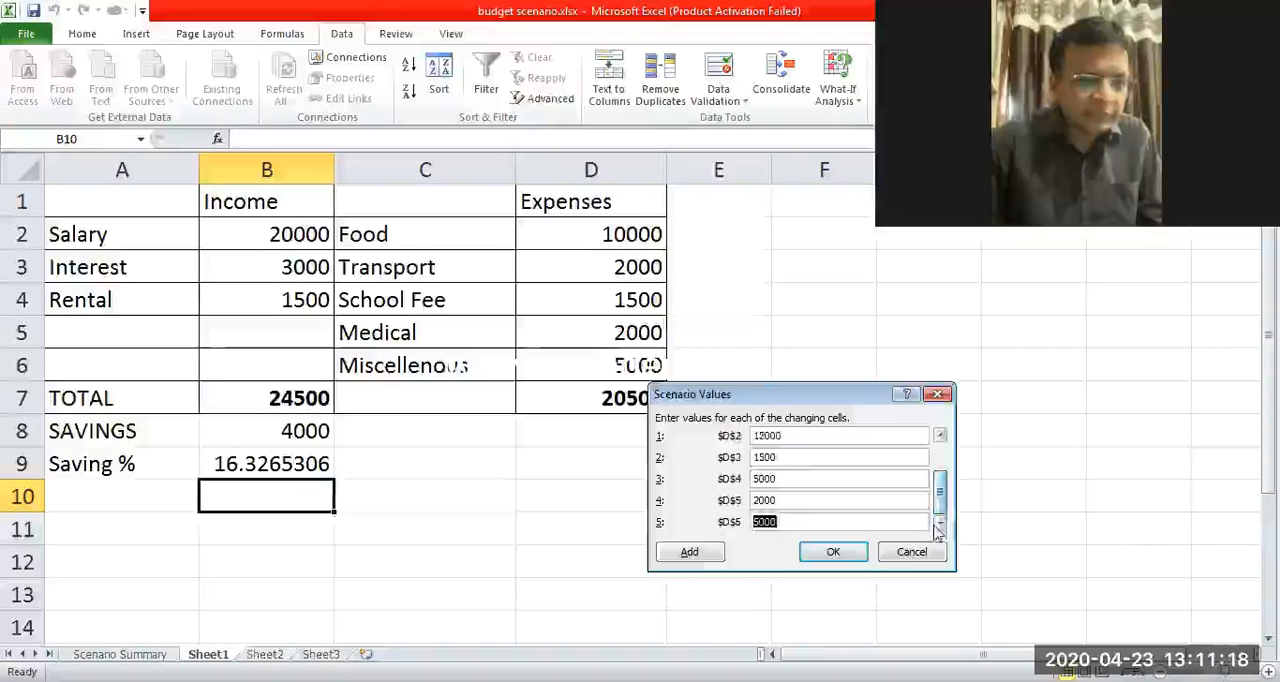
pyautogui.write('46000')
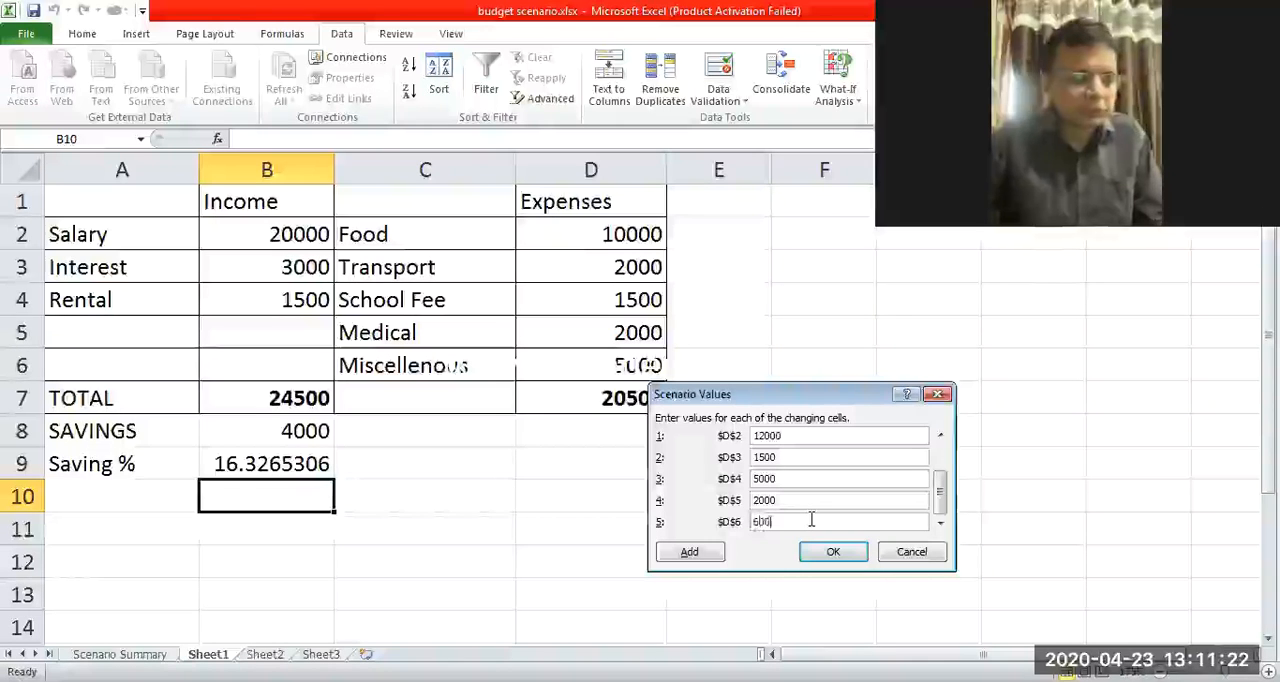
pyautogui.click(833, 555)
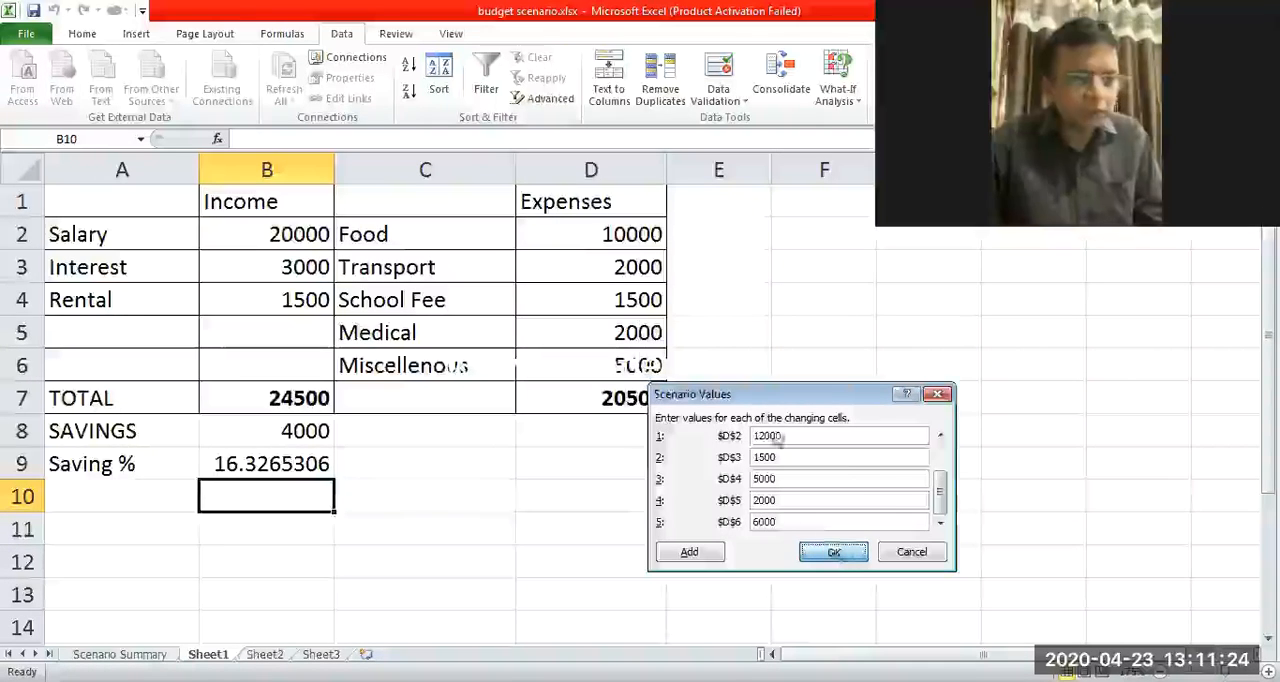
# Add another scenario named Mother with the changing cells B2:B4 and D2:D6.
pyautogui.moveTo(772, 336); pyautogui.dragTo(655, 324)
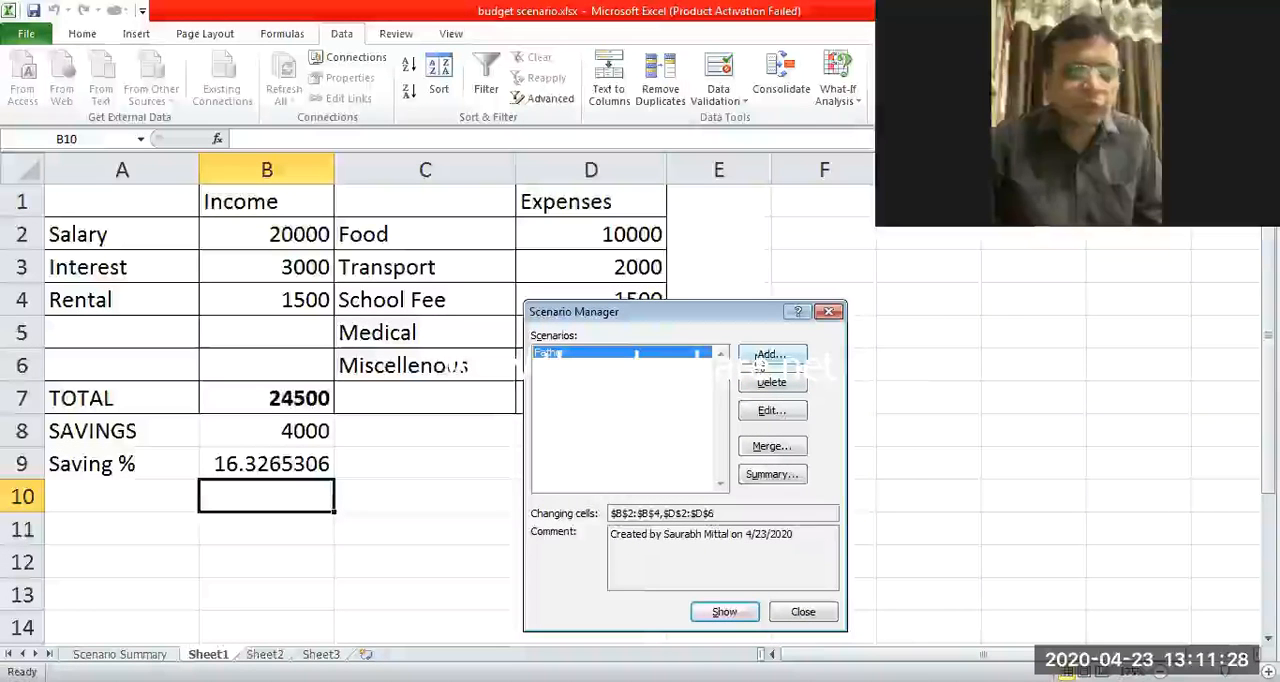
pyautogui.click(757, 360)
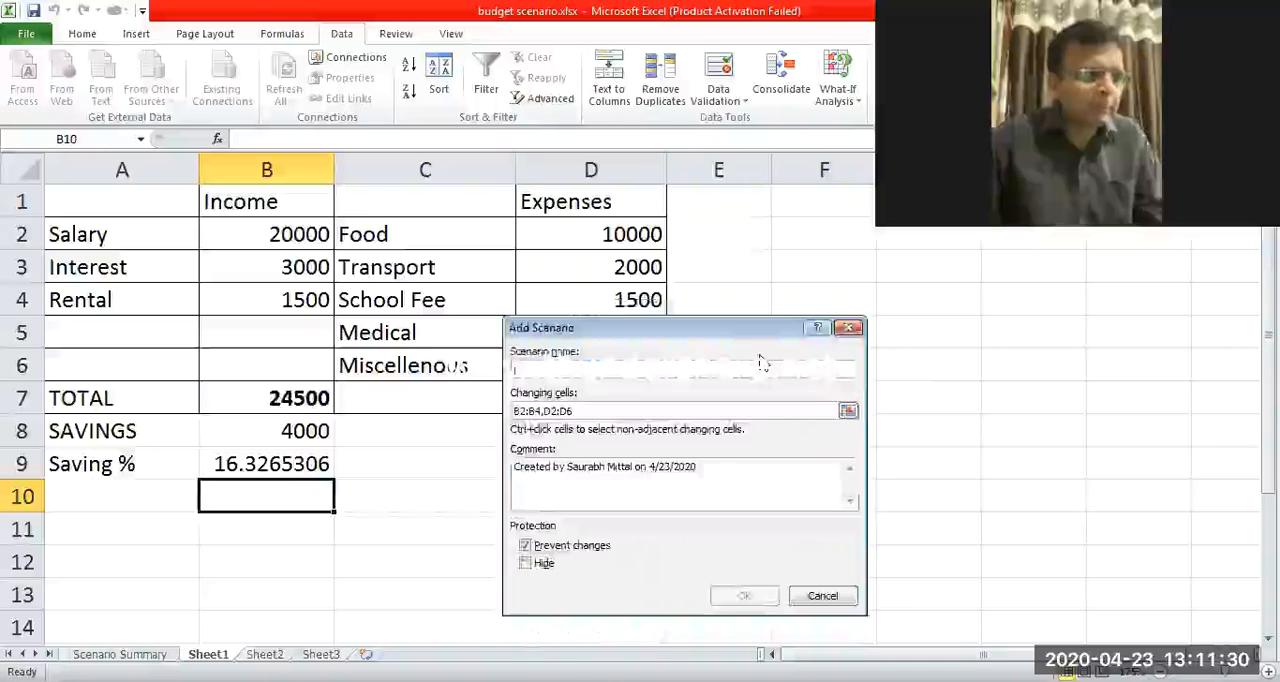
pyautogui.write('Mother')
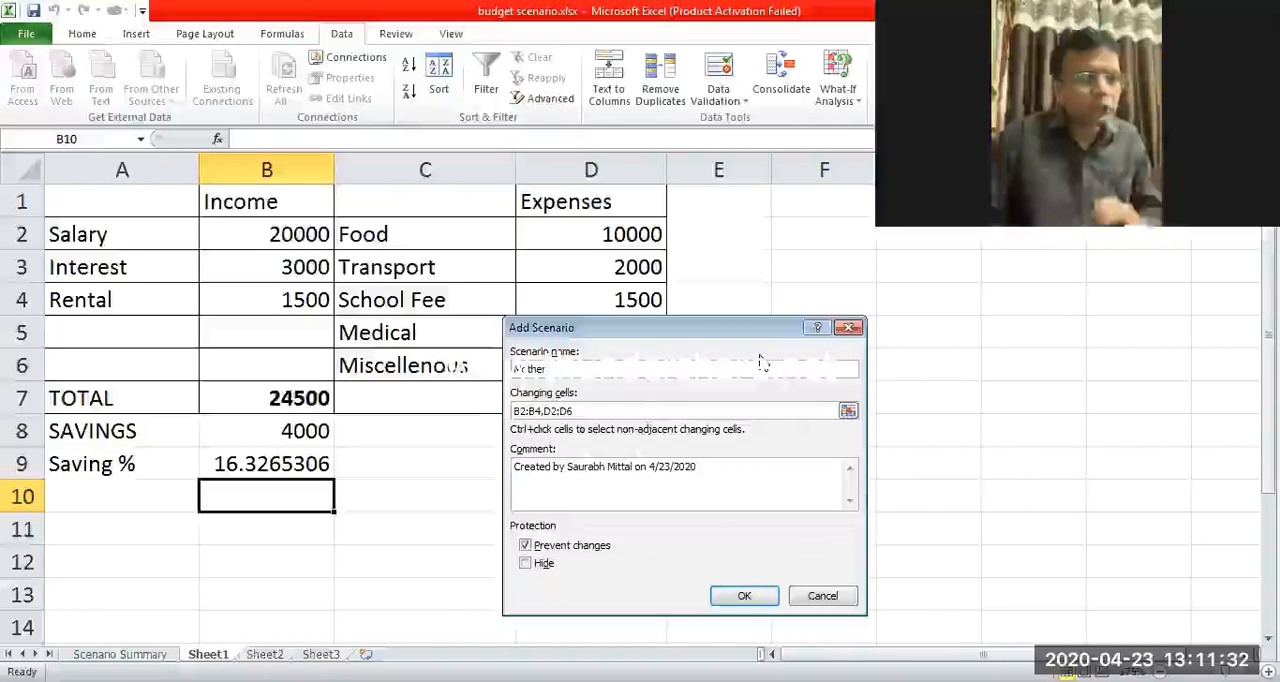
pyautogui.moveTo(764, 329); pyautogui.dragTo(814, 358)
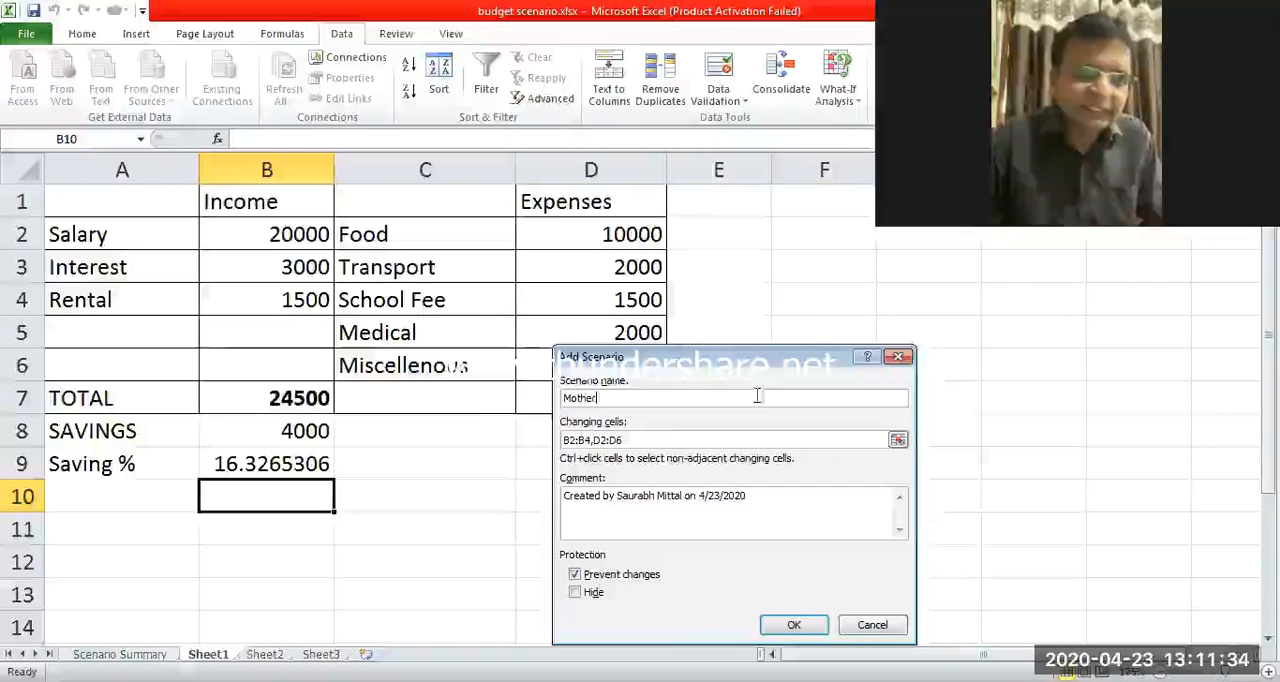
pyautogui.click(673, 438)
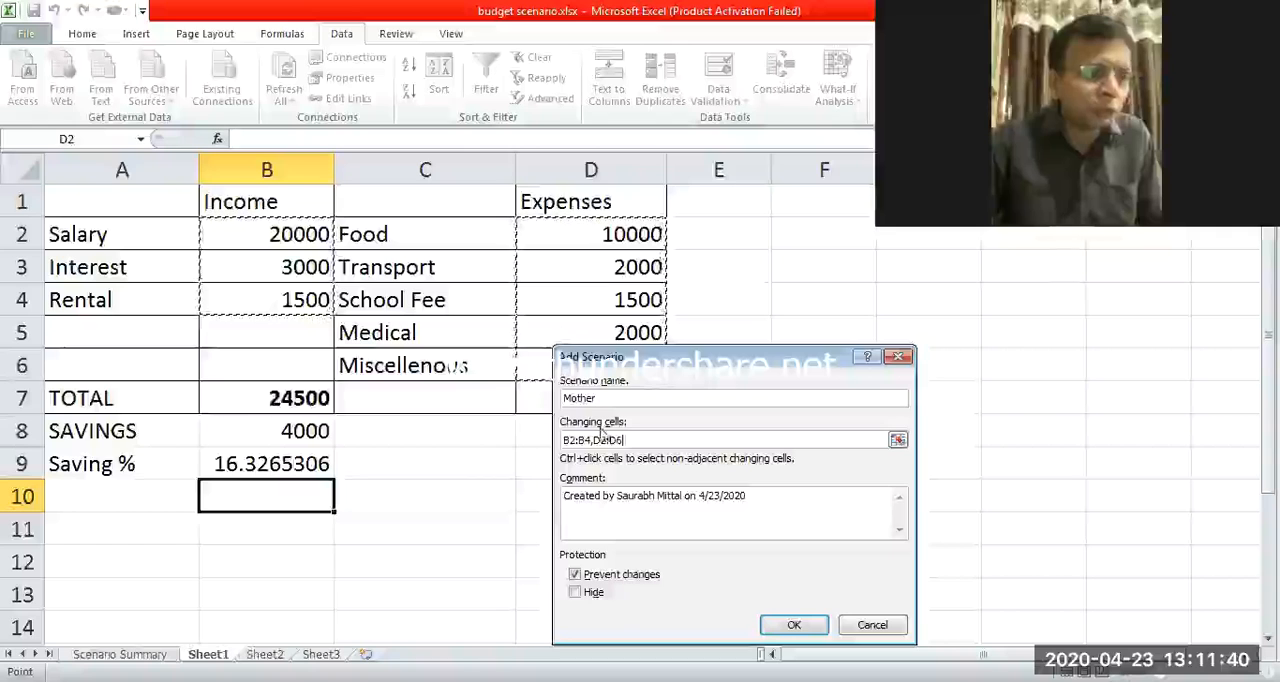
pyautogui.click(793, 625)
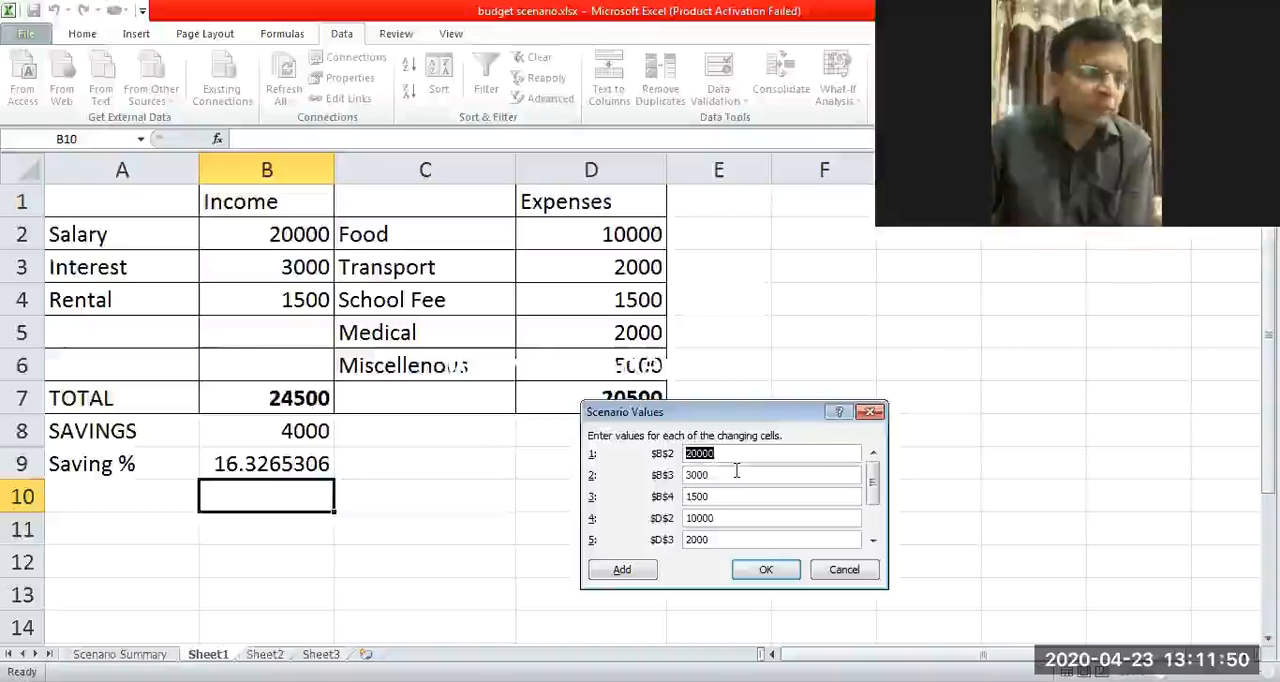
# Set the Mother scenario's food value in D2 to 12000 and its miscellaneous value in D6 to 3000, and save it.
pyautogui.click(727, 474)
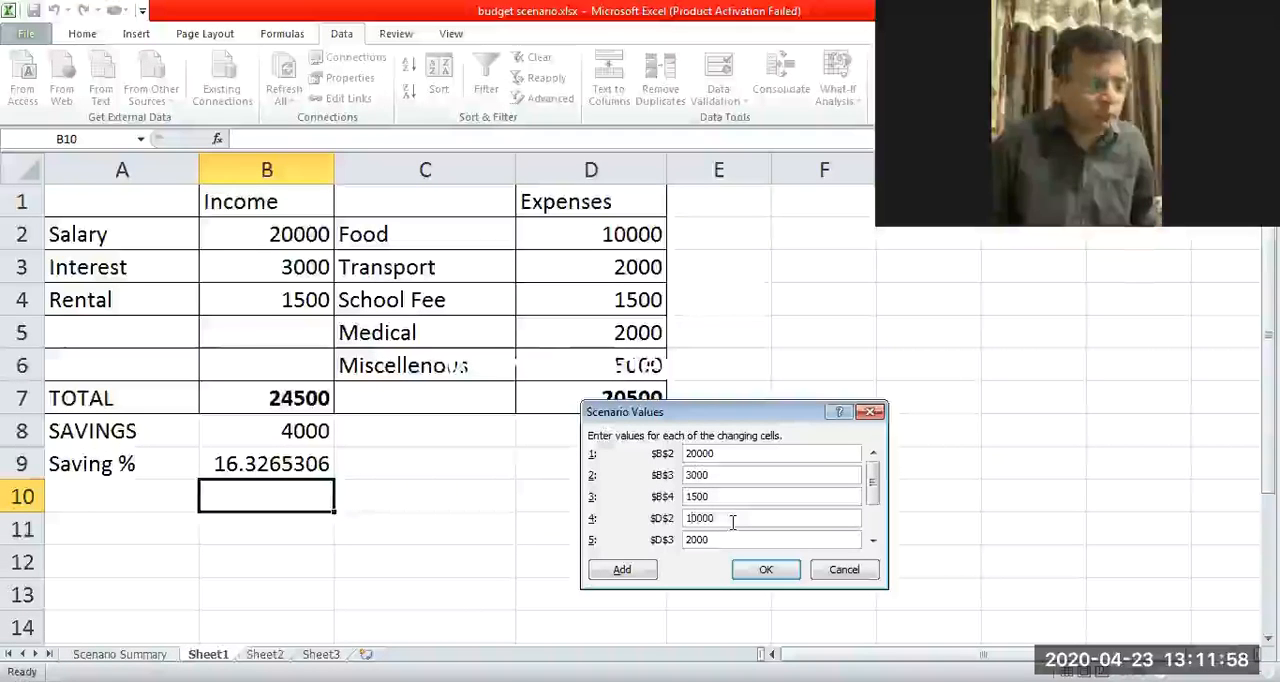
pyautogui.press('Delete')
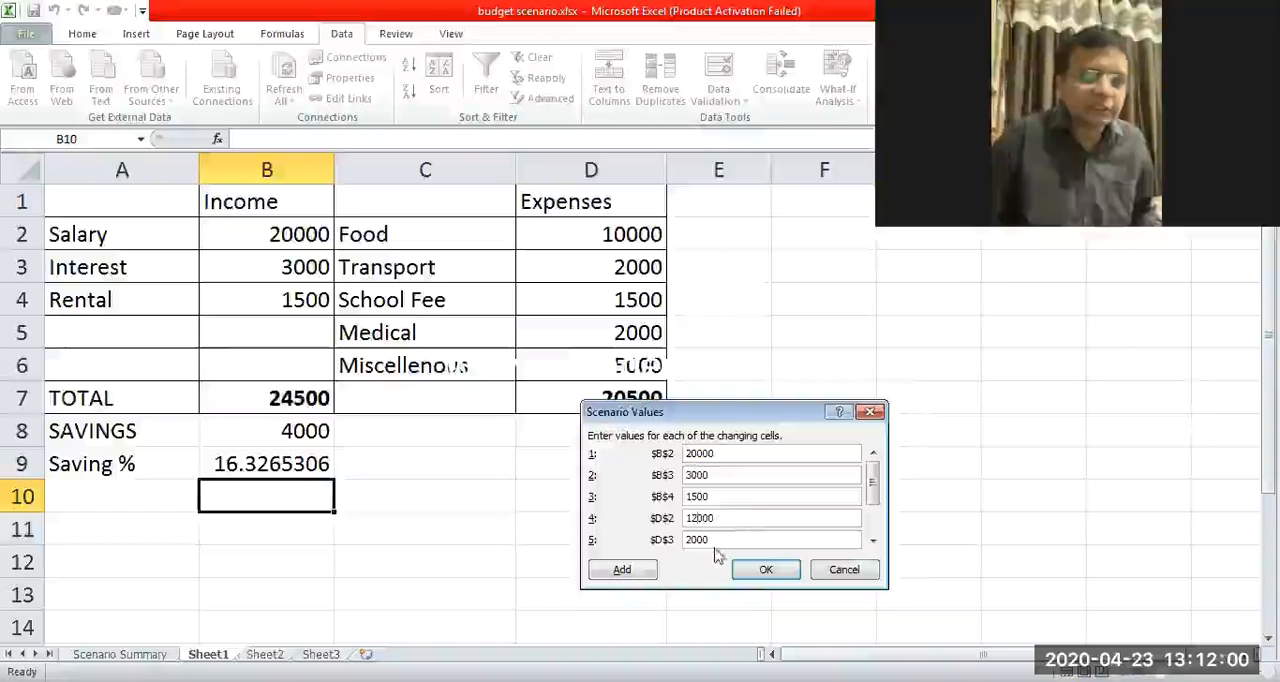
pyautogui.click(726, 541)
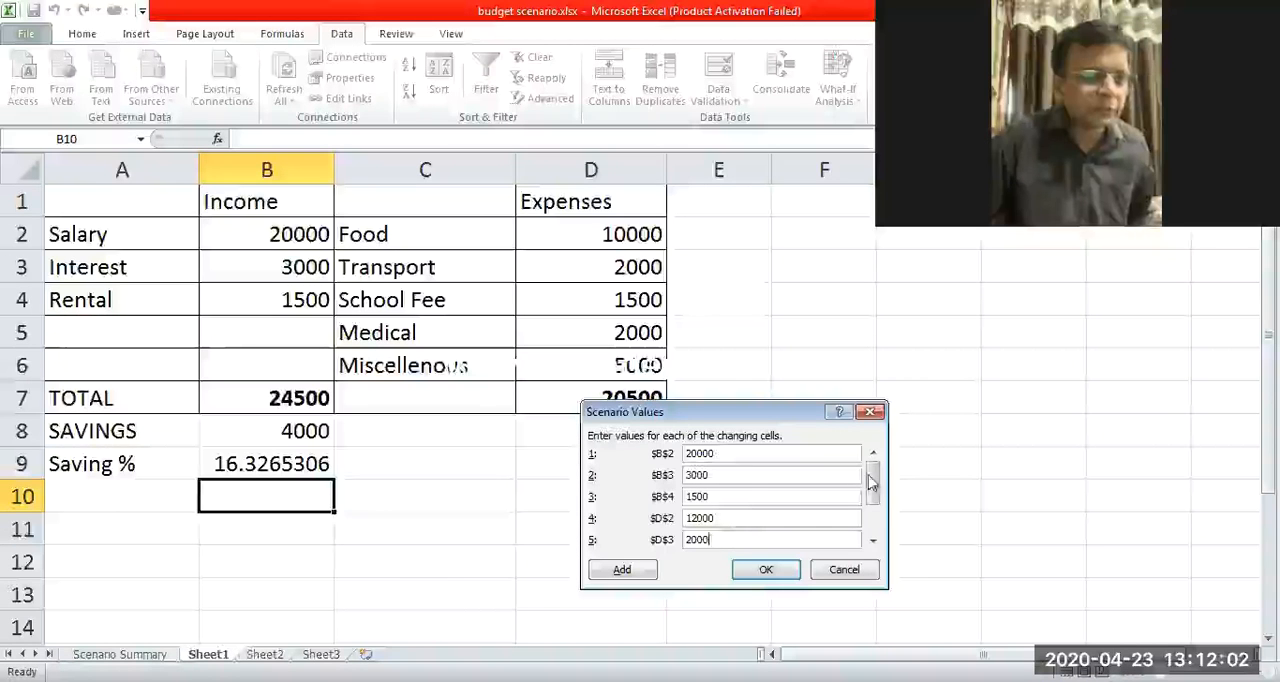
pyautogui.moveTo(873, 492); pyautogui.dragTo(874, 535)
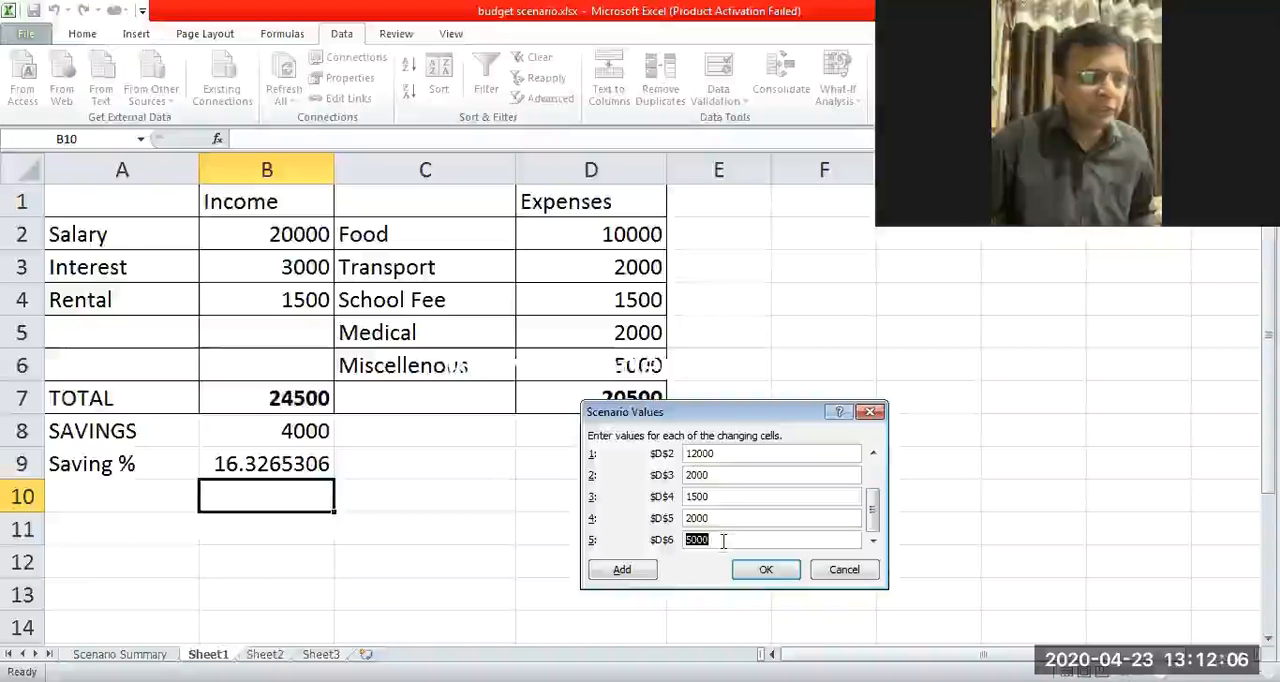
pyautogui.press('Left')
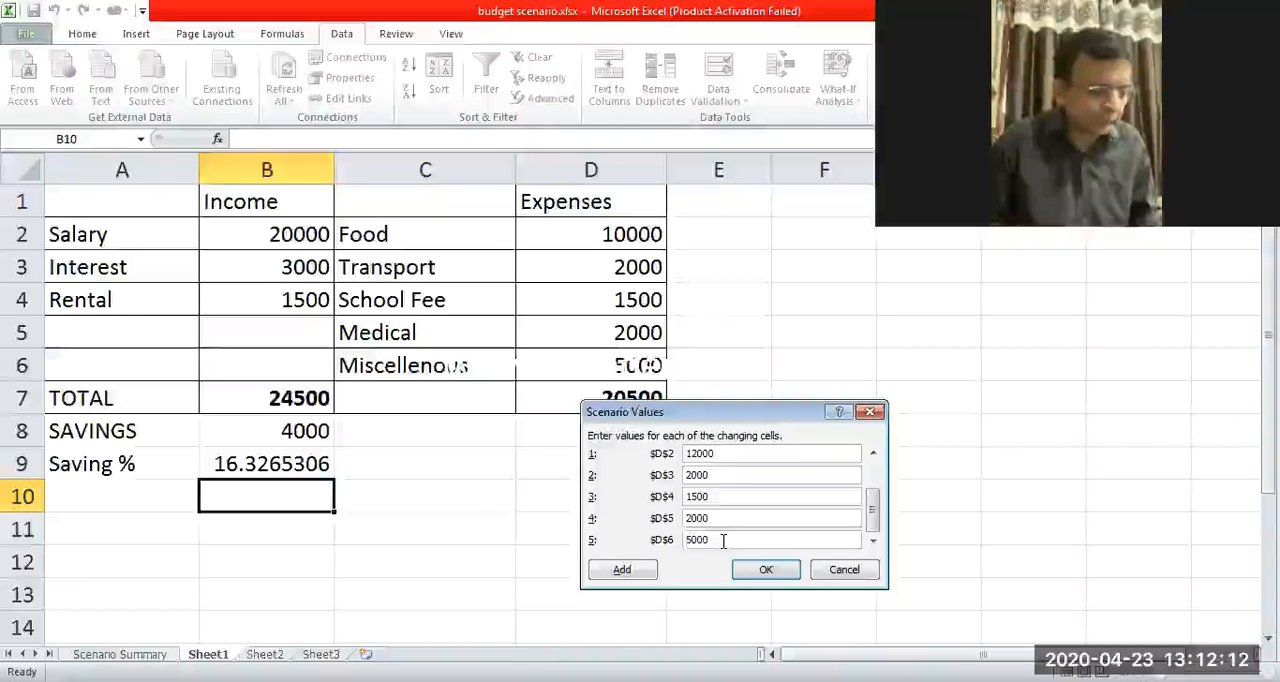
pyautogui.press('Delete')
pyautogui.write('3')
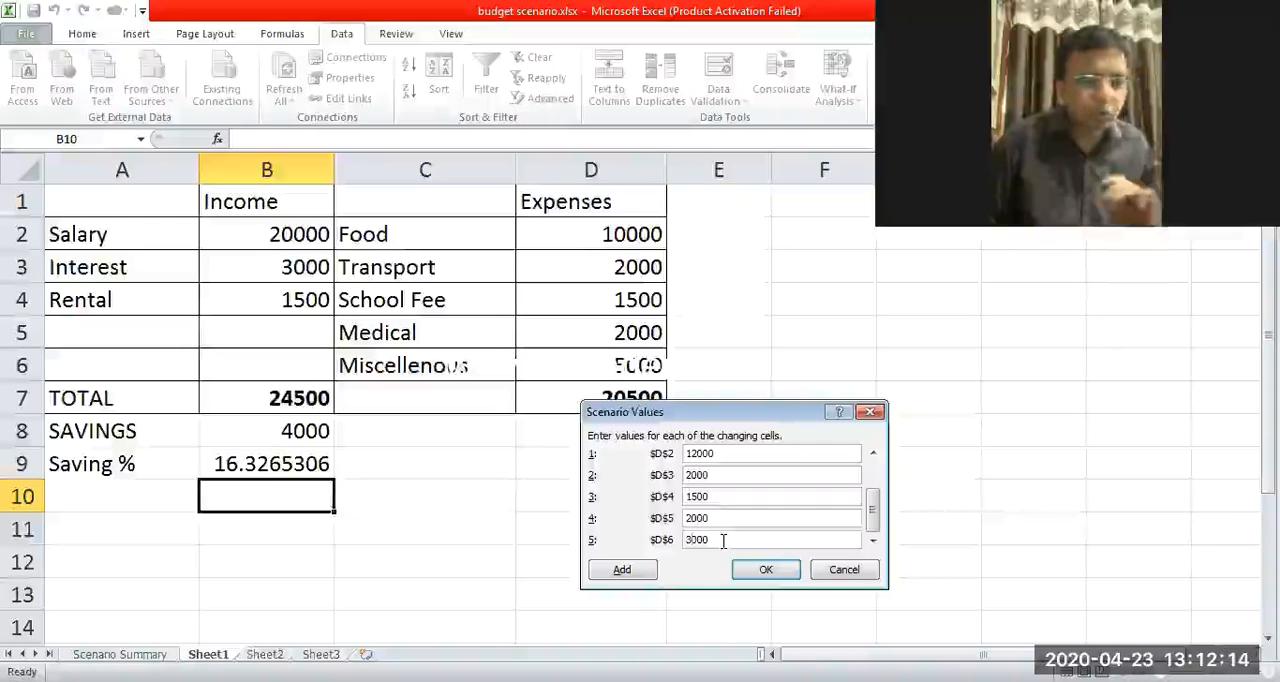
pyautogui.click(762, 571)
# Add a third scenario named Son with the changing cells B2:B4 and D2:D6.
pyautogui.click(822, 385)
pyautogui.write('Son')
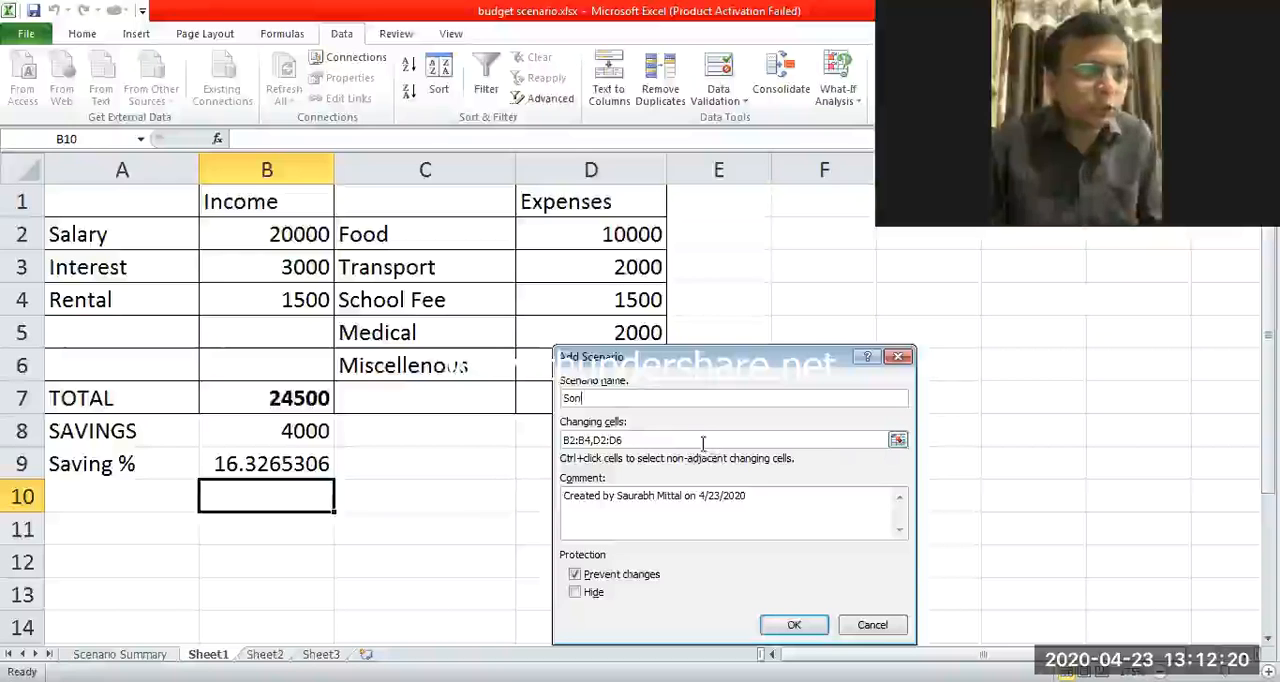
pyautogui.click(794, 624)
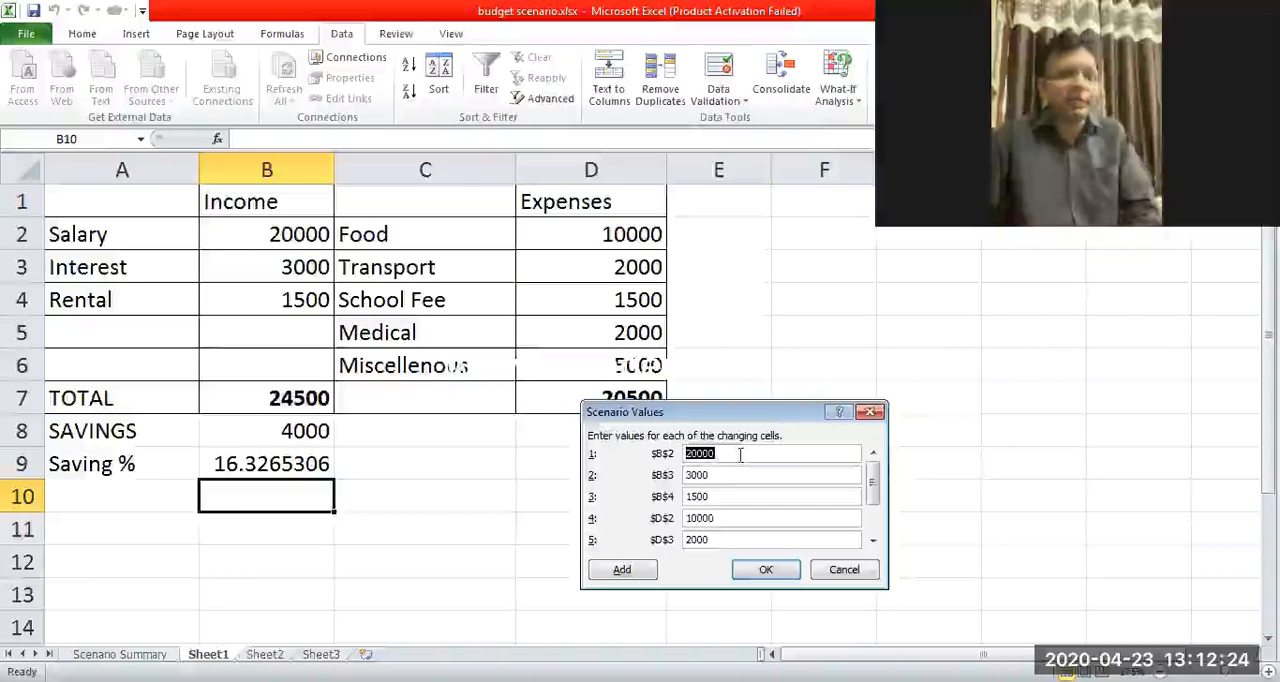
# Set the Son scenario's salary value in B2 to 22000.
pyautogui.click(740, 455)
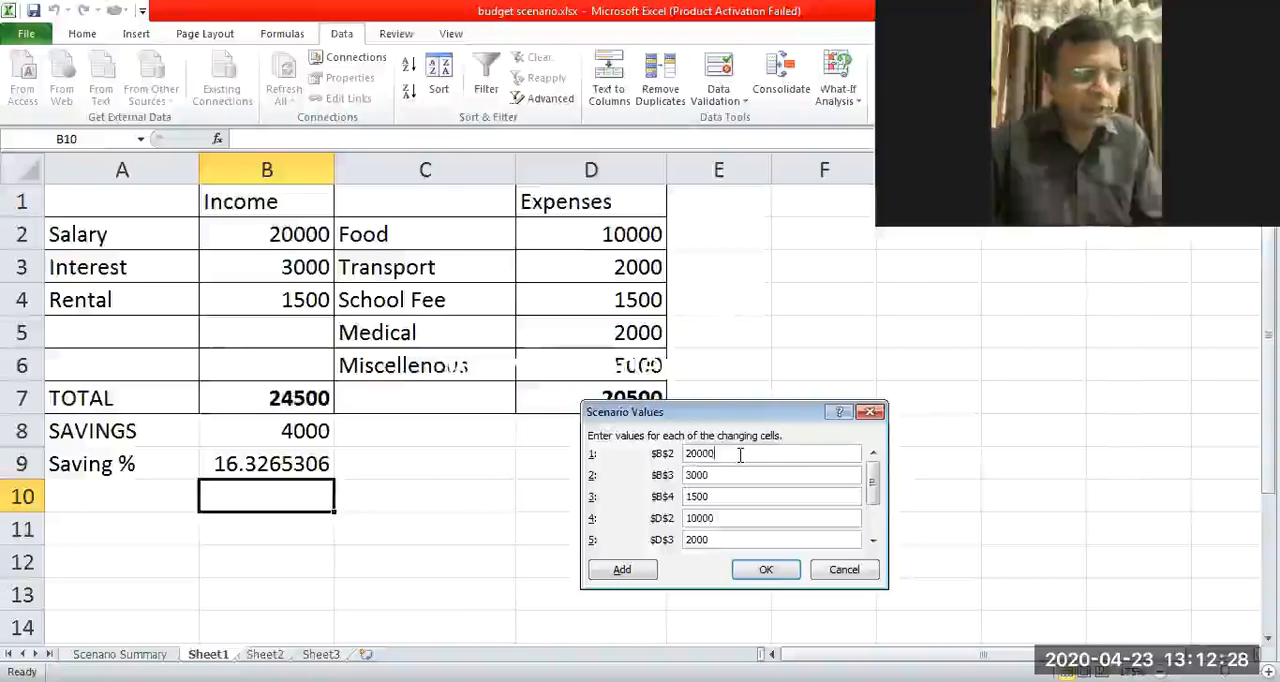
pyautogui.press('Left')
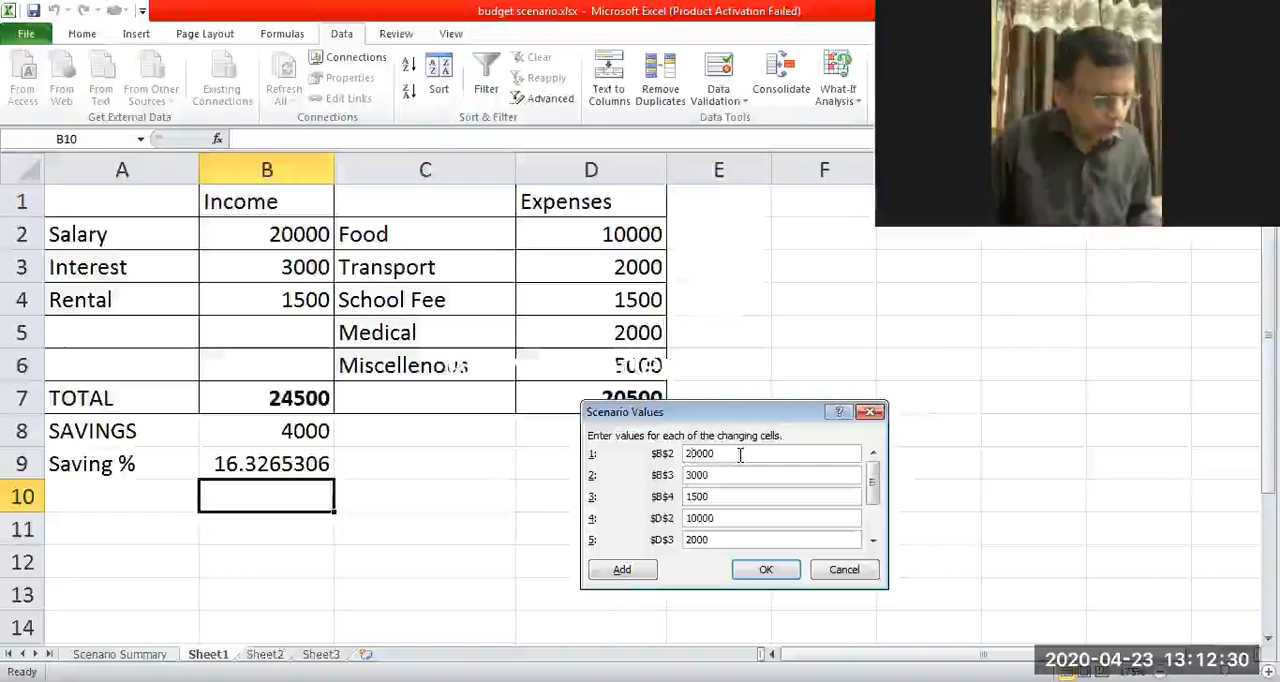
pyautogui.press('Delete')
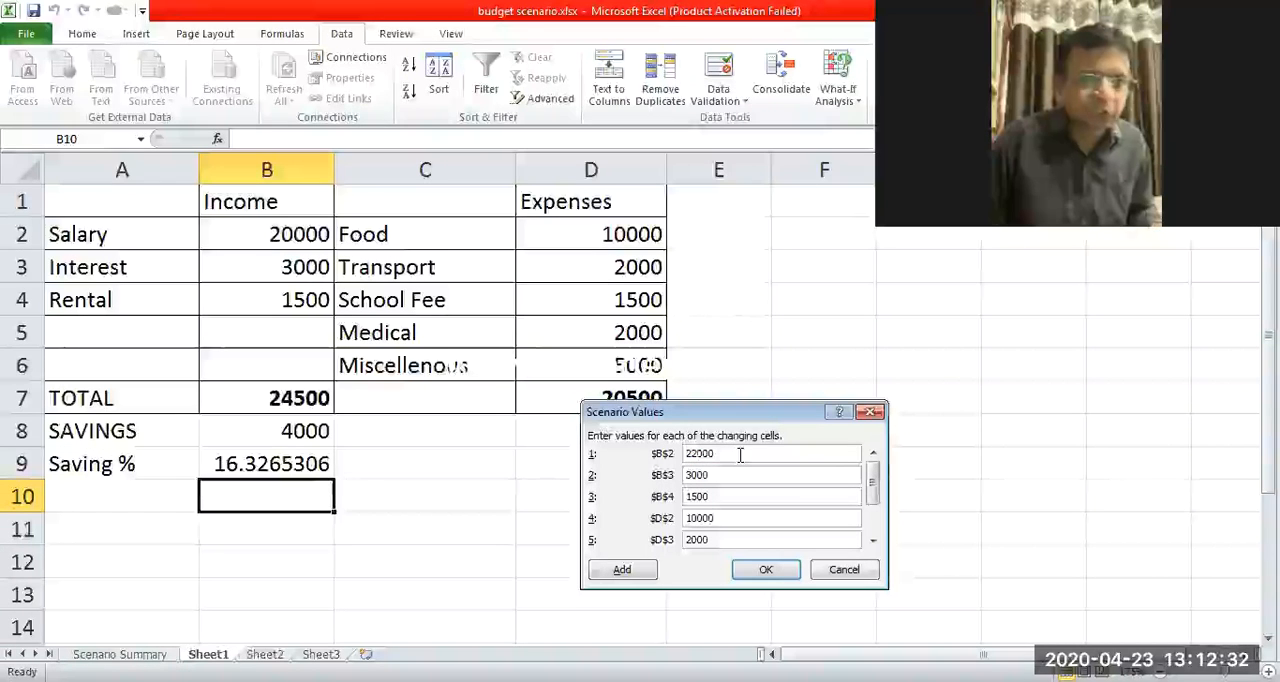
pyautogui.click(723, 480)
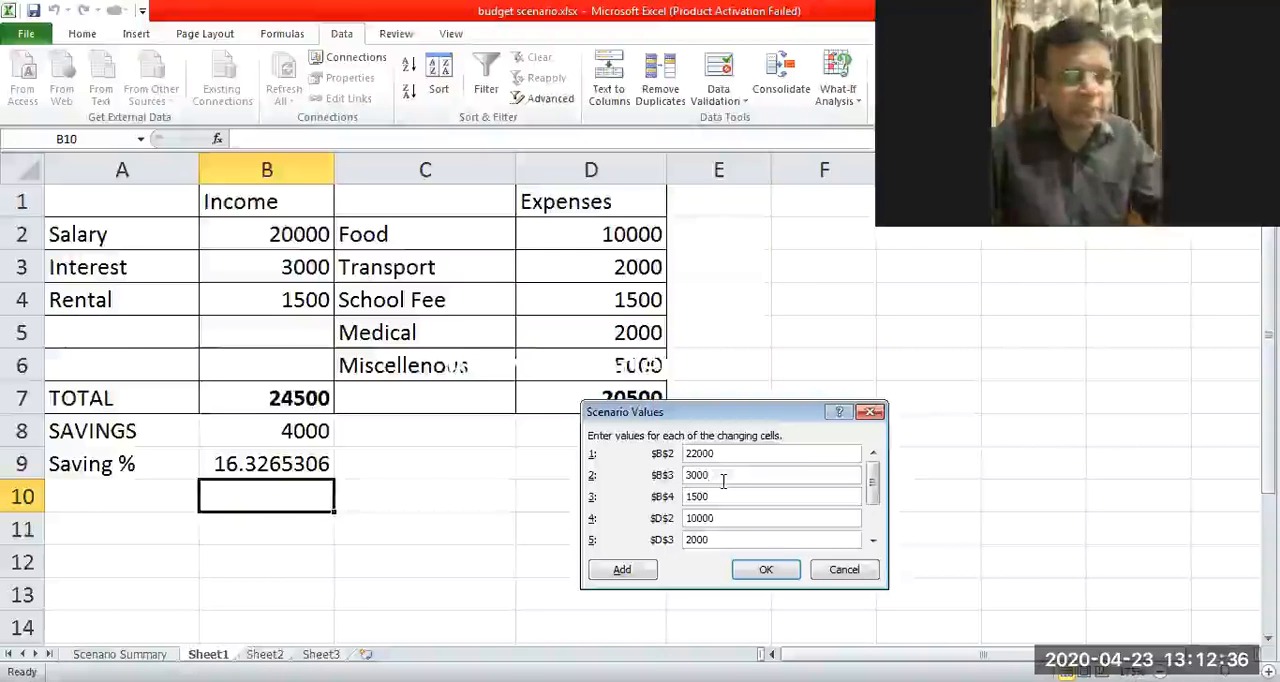
# Set the Son scenario's food value in D2 to 15000 and its miscellaneous value in D6 to 7000, and save it.
pyautogui.click(745, 514)
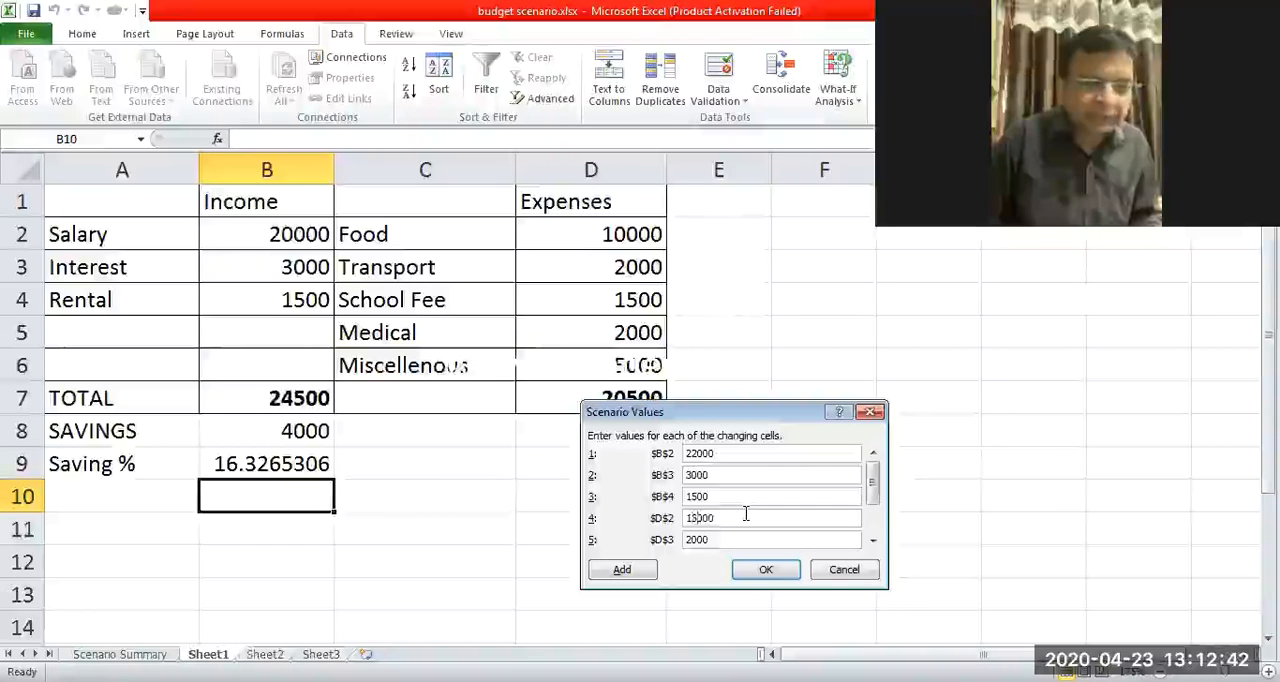
pyautogui.click(876, 519)
pyautogui.click(771, 541)
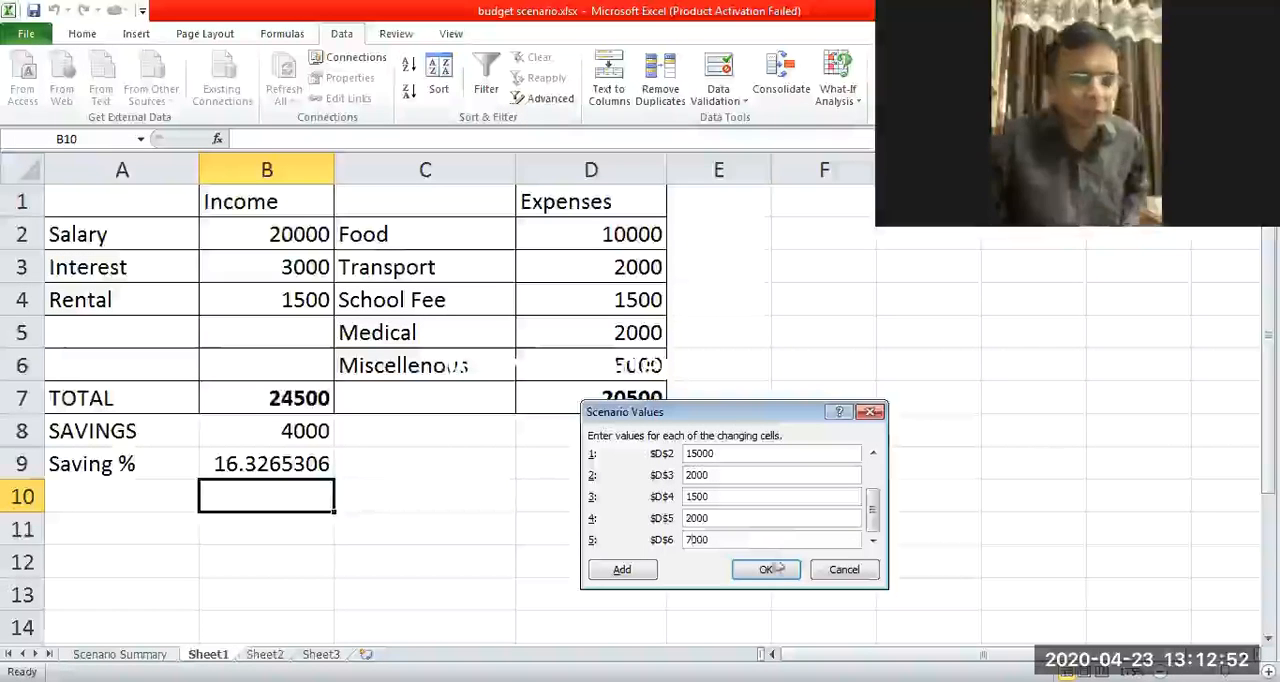
pyautogui.click(760, 581)
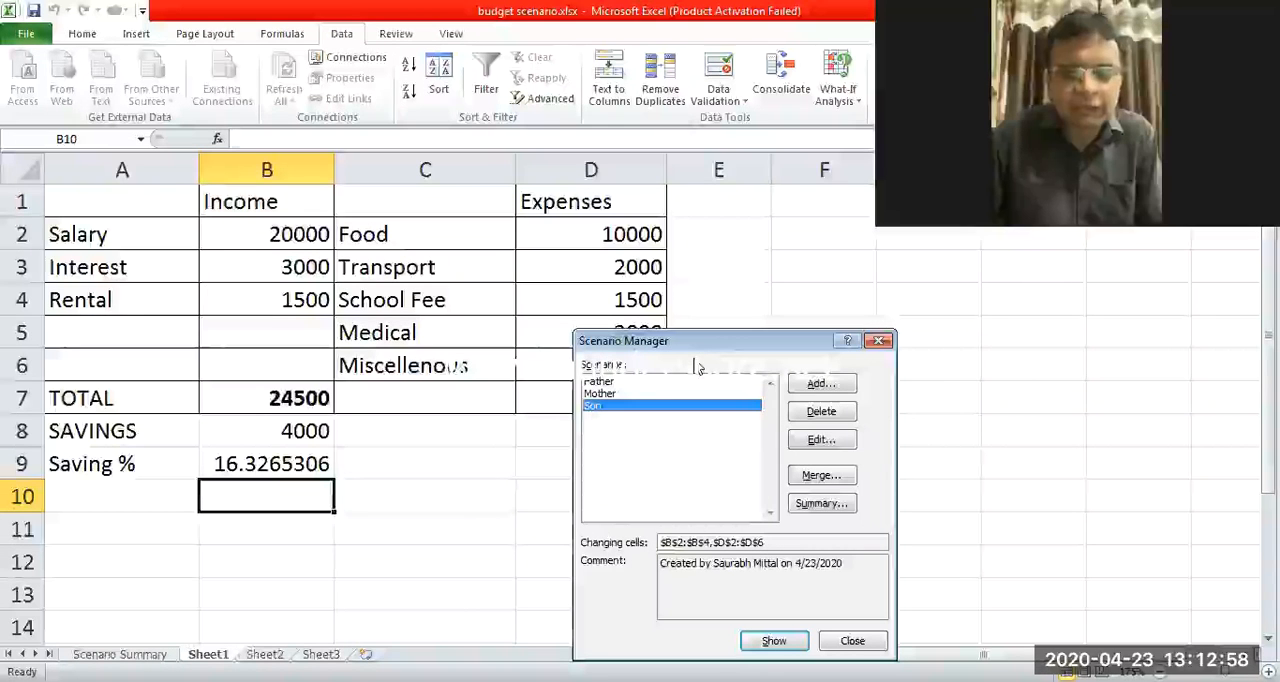
# Start creating a summary report of the Father, Mother and Son scenarios.
pyautogui.moveTo(697, 341); pyautogui.dragTo(674, 308)
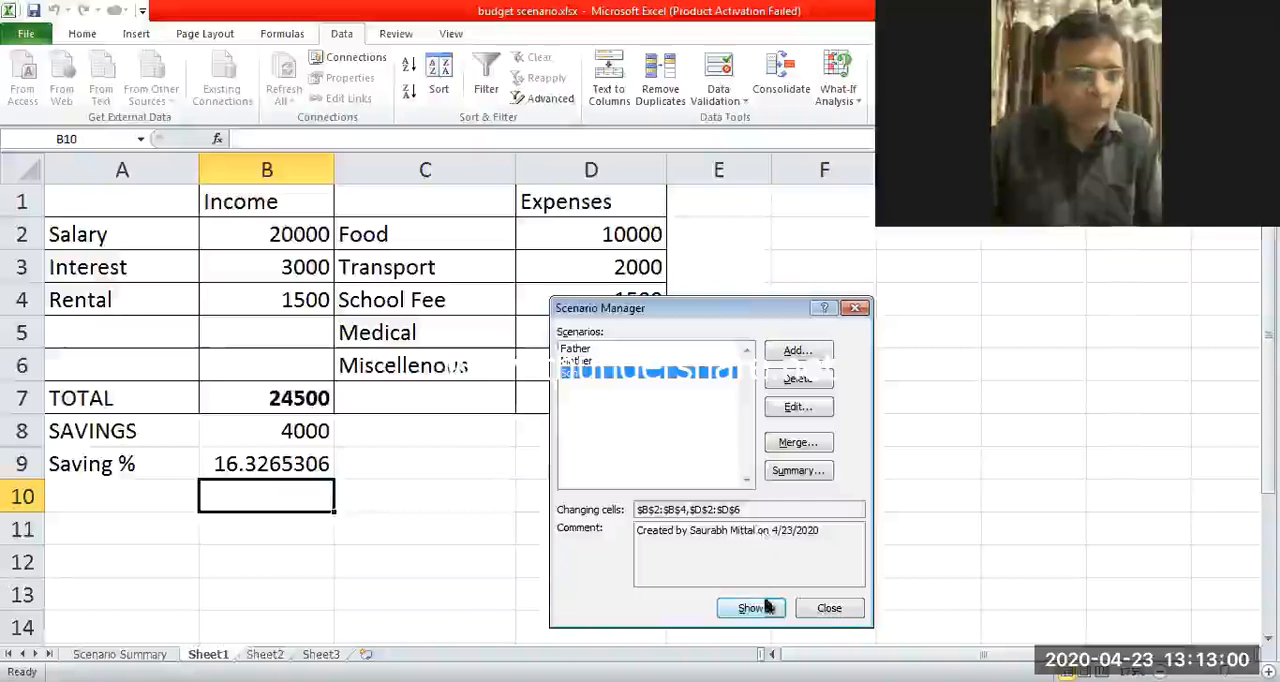
pyautogui.click(788, 472)
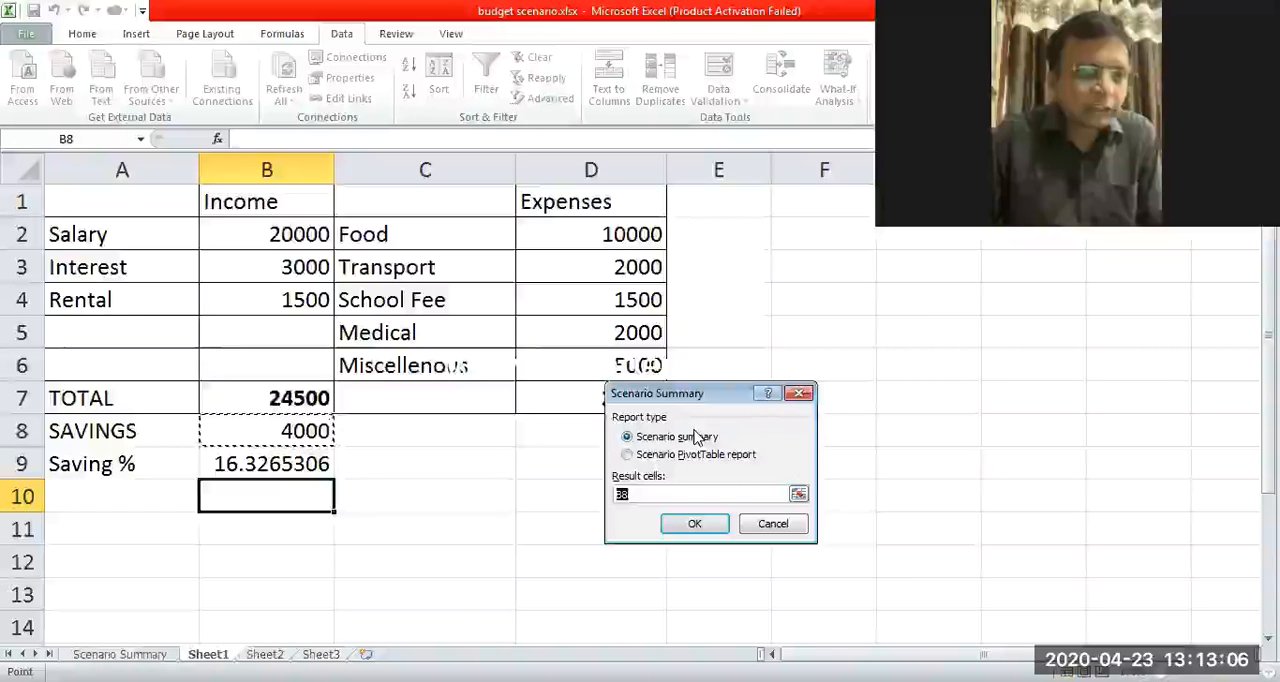
# Try to generate the report with the range B8:B9 appended to the existing result cell B8.
pyautogui.click(661, 493)
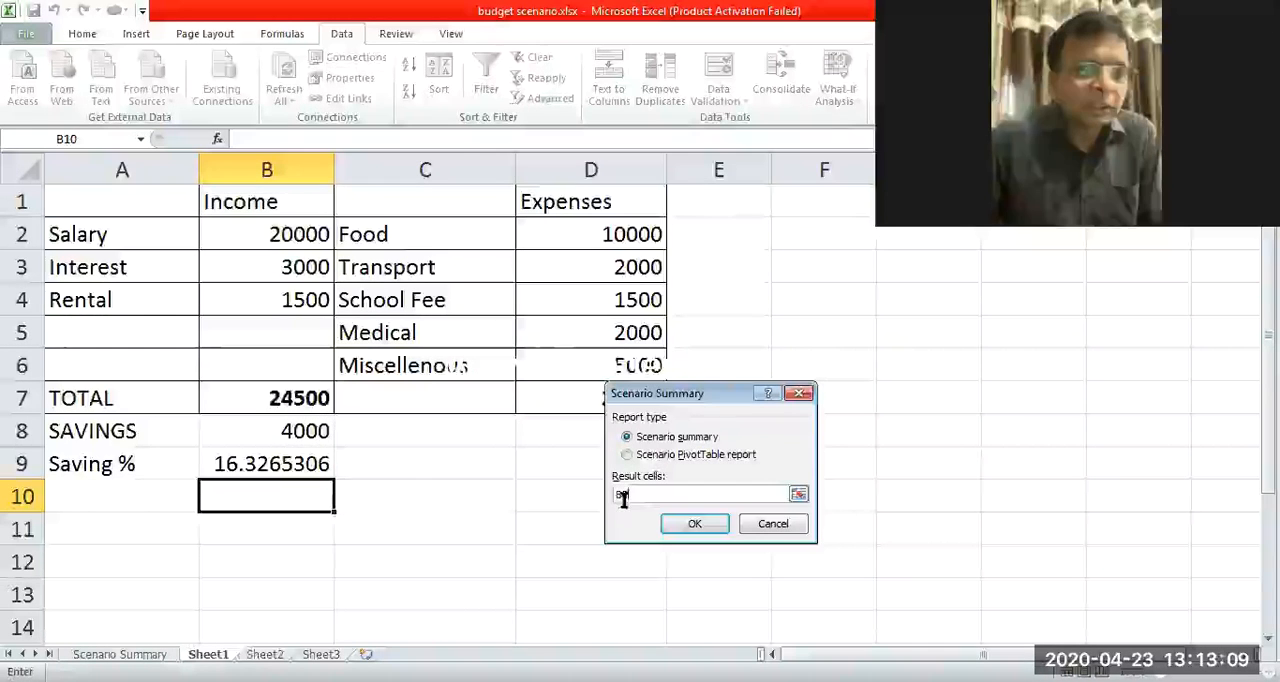
pyautogui.click(305, 432)
pyautogui.moveTo(301, 444); pyautogui.dragTo(299, 460)
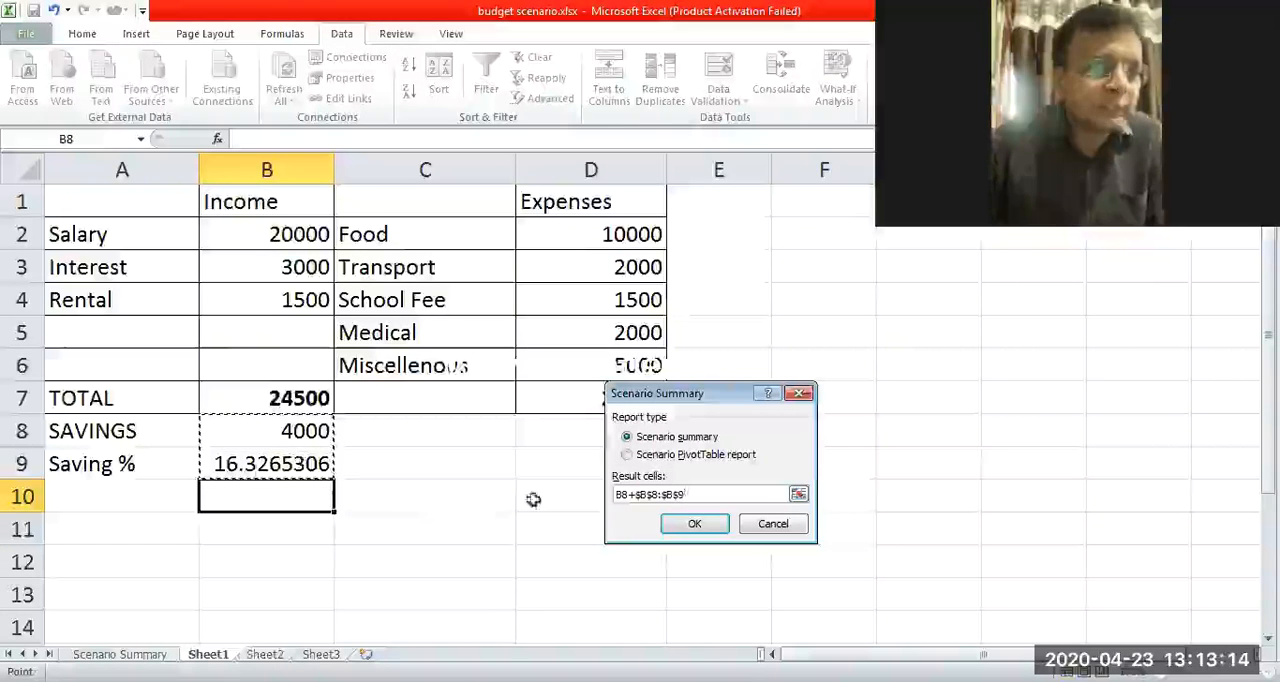
pyautogui.click(691, 526)
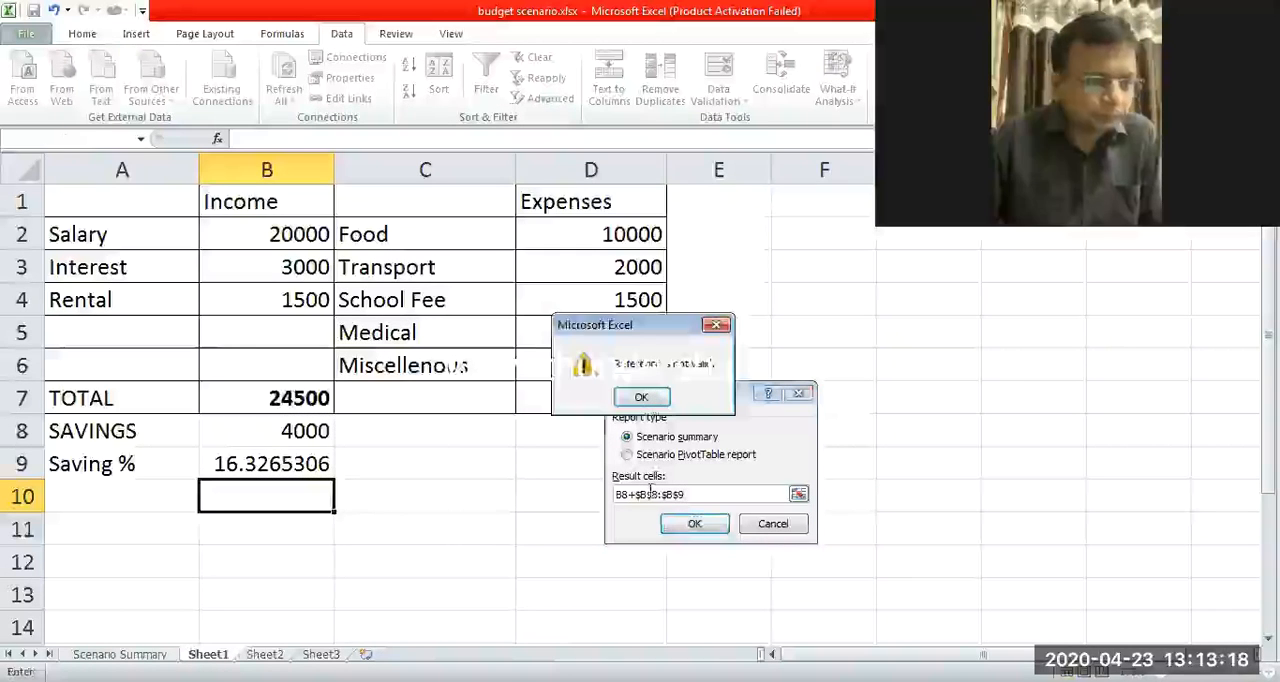
pyautogui.press('Return')
# Replace the result cells with the savings and saving percentage range B8:B9 and generate the scenario summary report.
pyautogui.press('BackSpace')
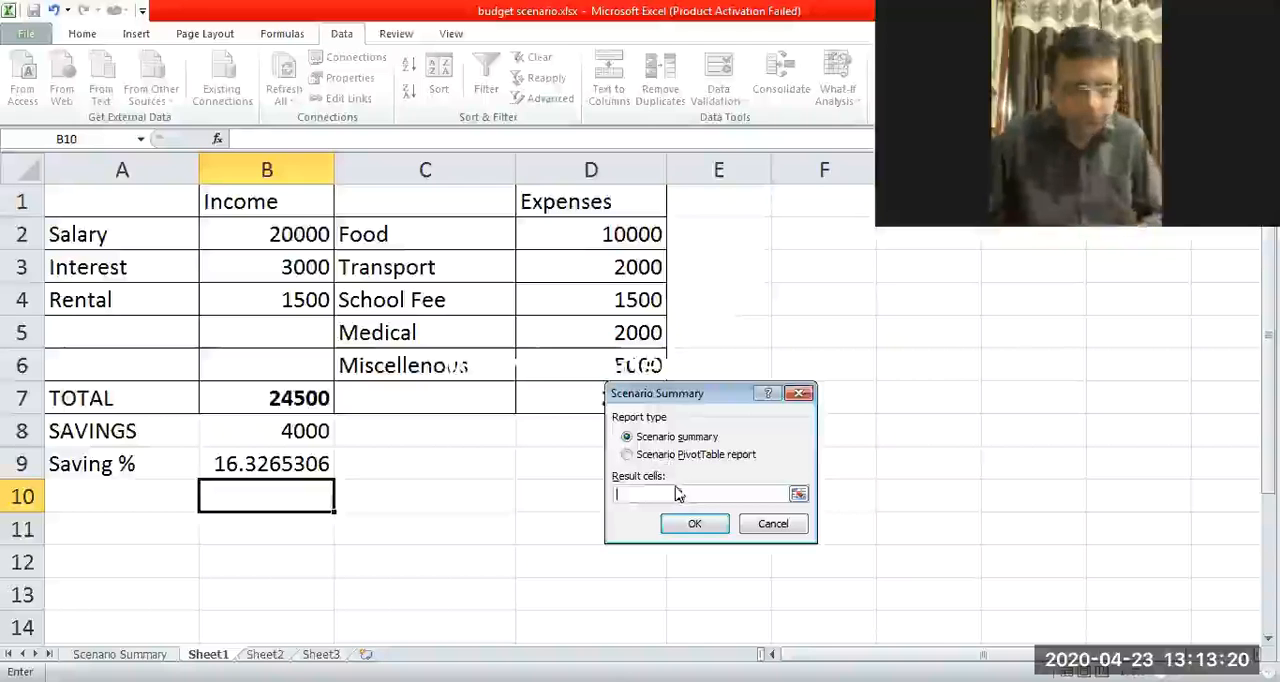
pyautogui.moveTo(318, 430); pyautogui.dragTo(299, 463)
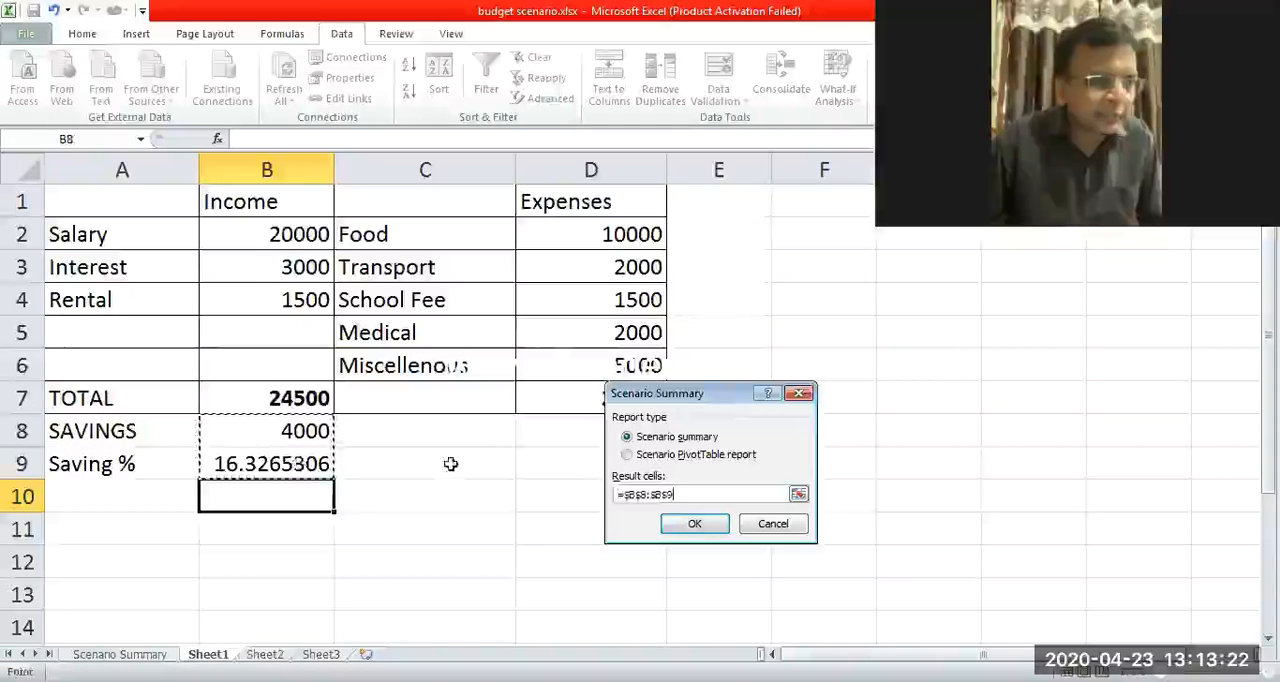
pyautogui.click(696, 524)
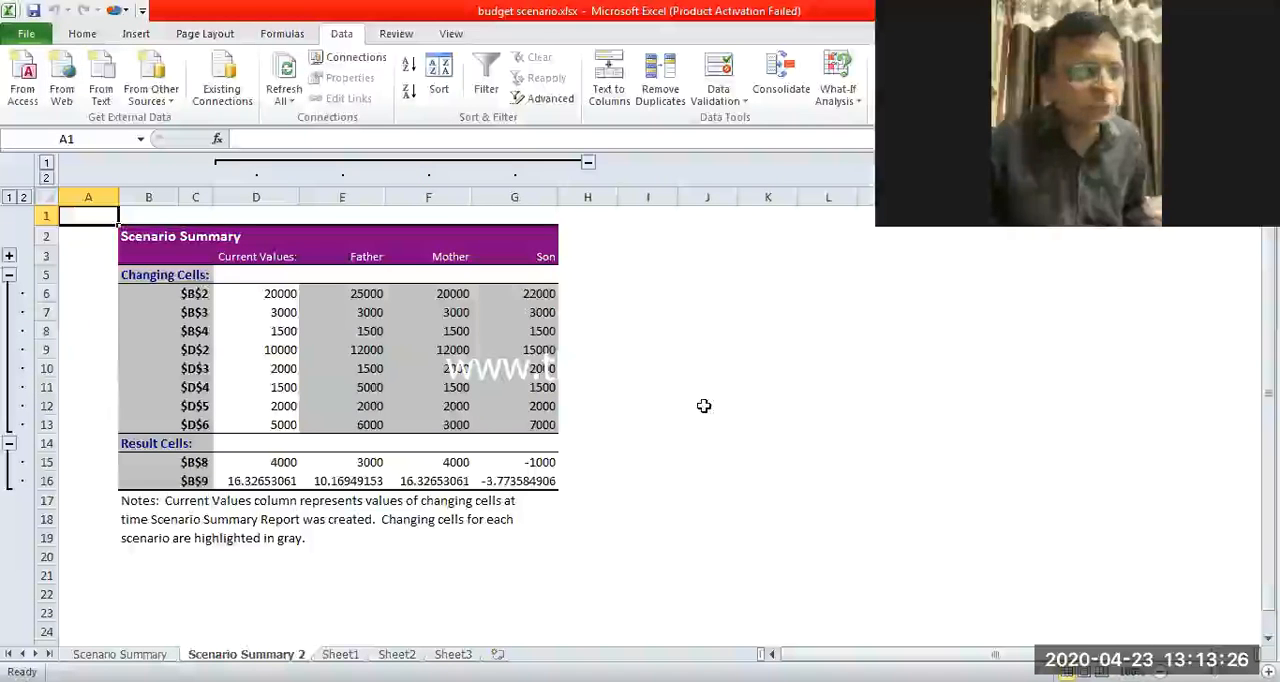
# Examine the Current Values column of the scenario summary by selecting D6:D12.
pyautogui.scroll(3, 704, 405)
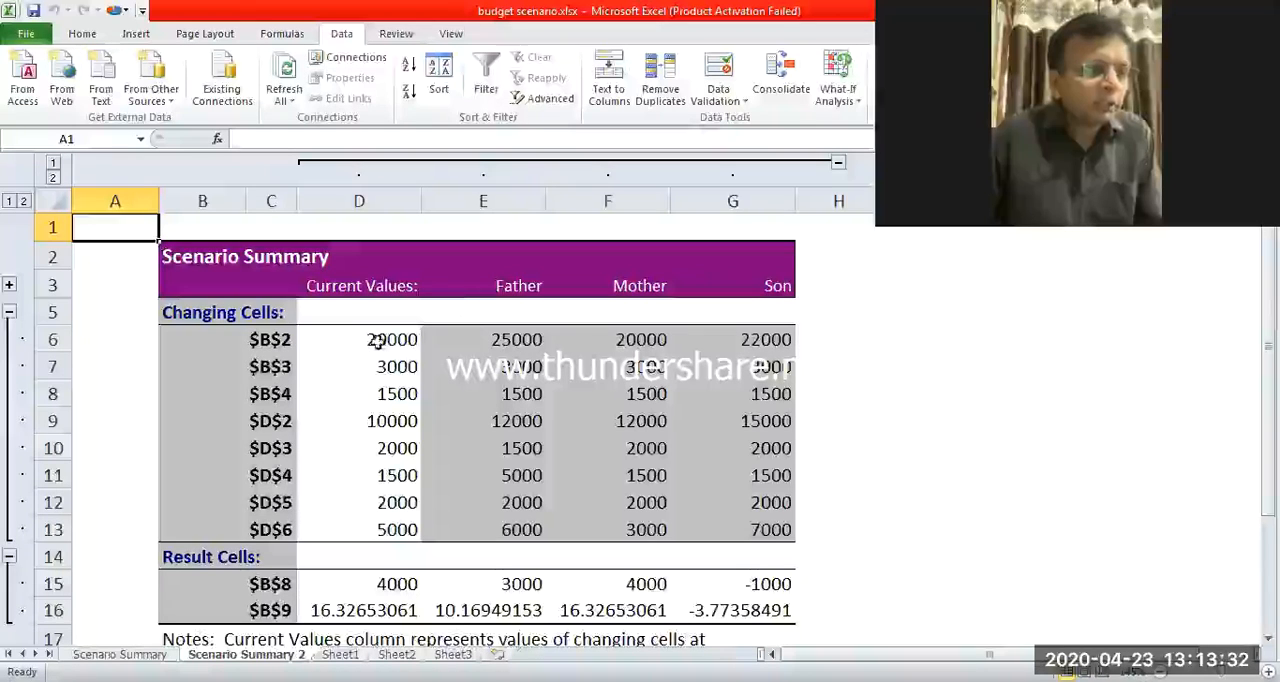
pyautogui.moveTo(380, 339); pyautogui.dragTo(373, 506)
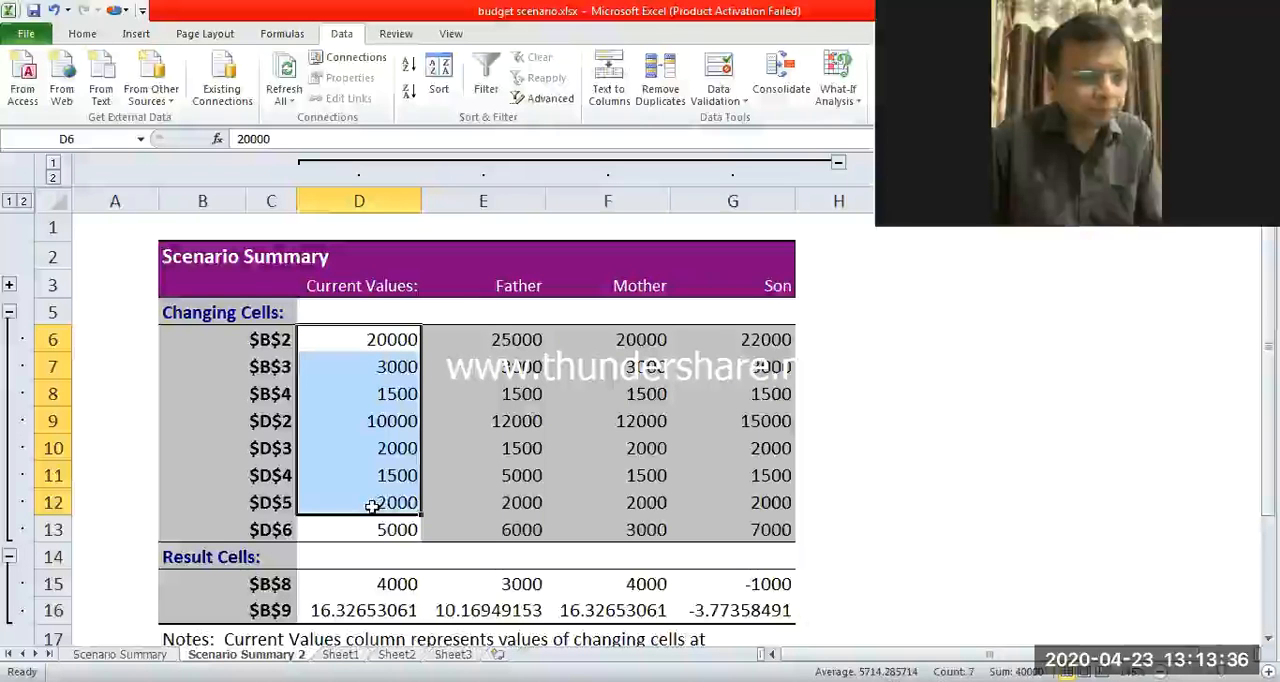
# Examine the current-value results in D15:D16, plus the Father scenario's changing cells E6:E13 and its results in E15:E16.
pyautogui.click(370, 582)
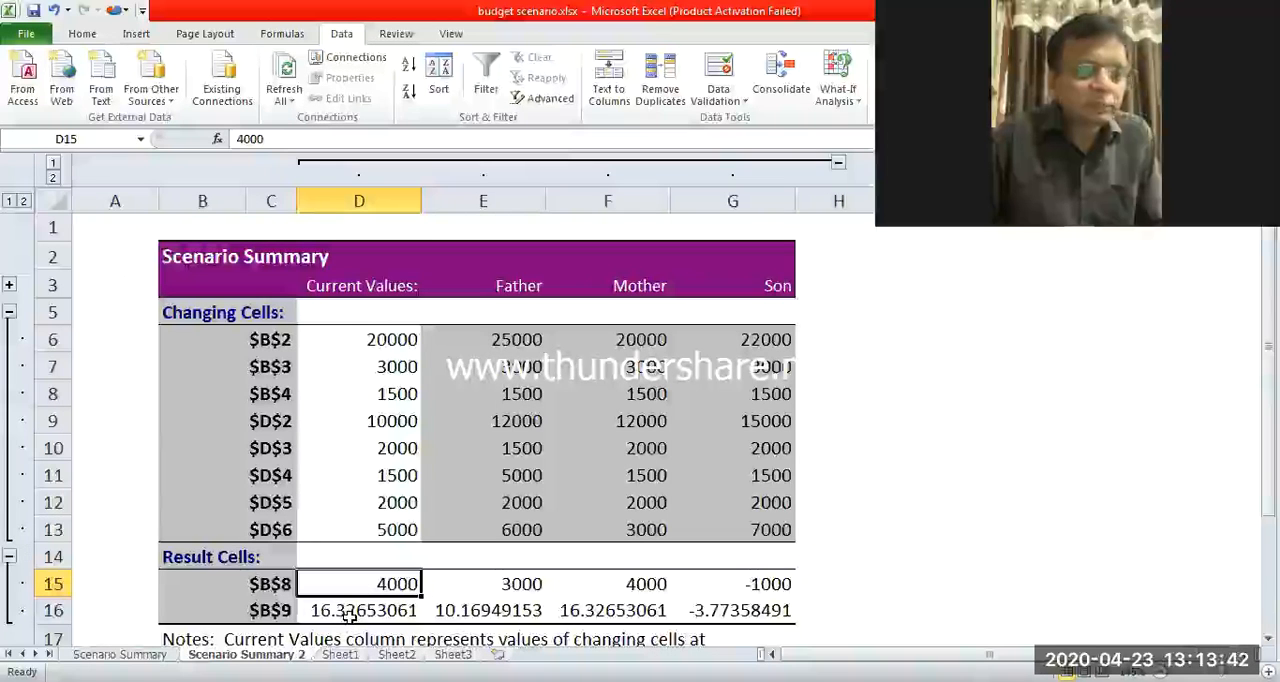
pyautogui.click(355, 612)
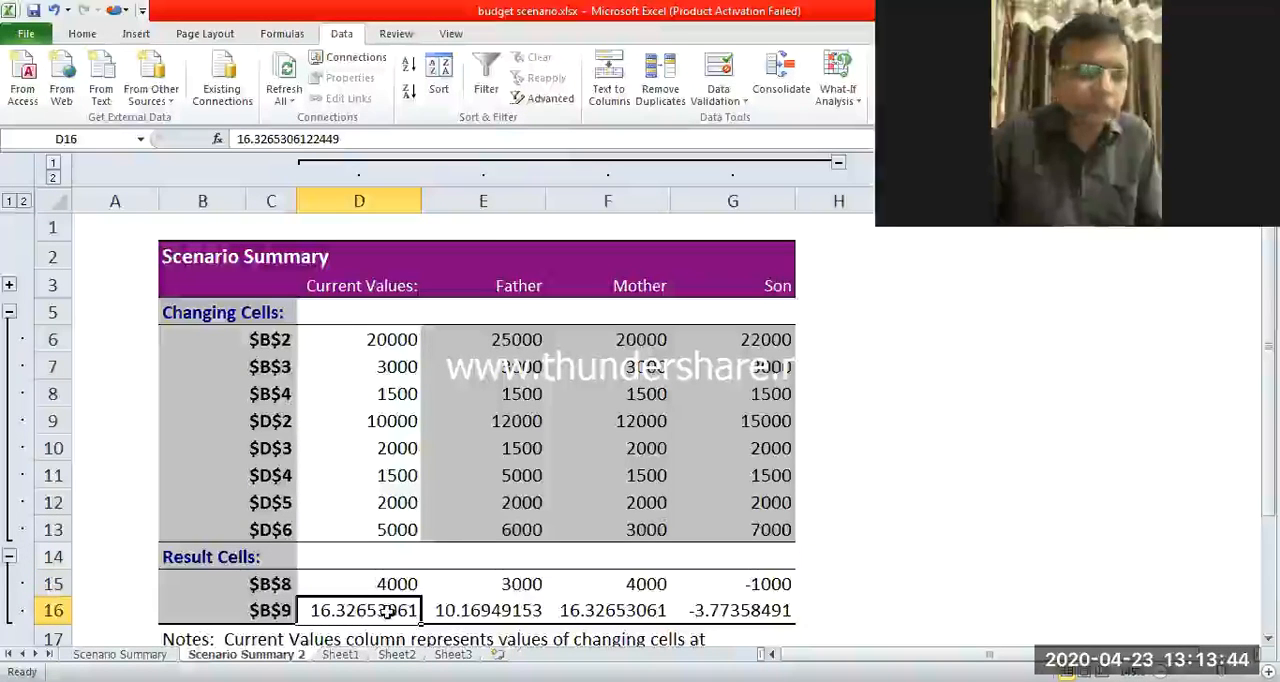
pyautogui.click(508, 334)
pyautogui.moveTo(512, 367); pyautogui.dragTo(506, 524)
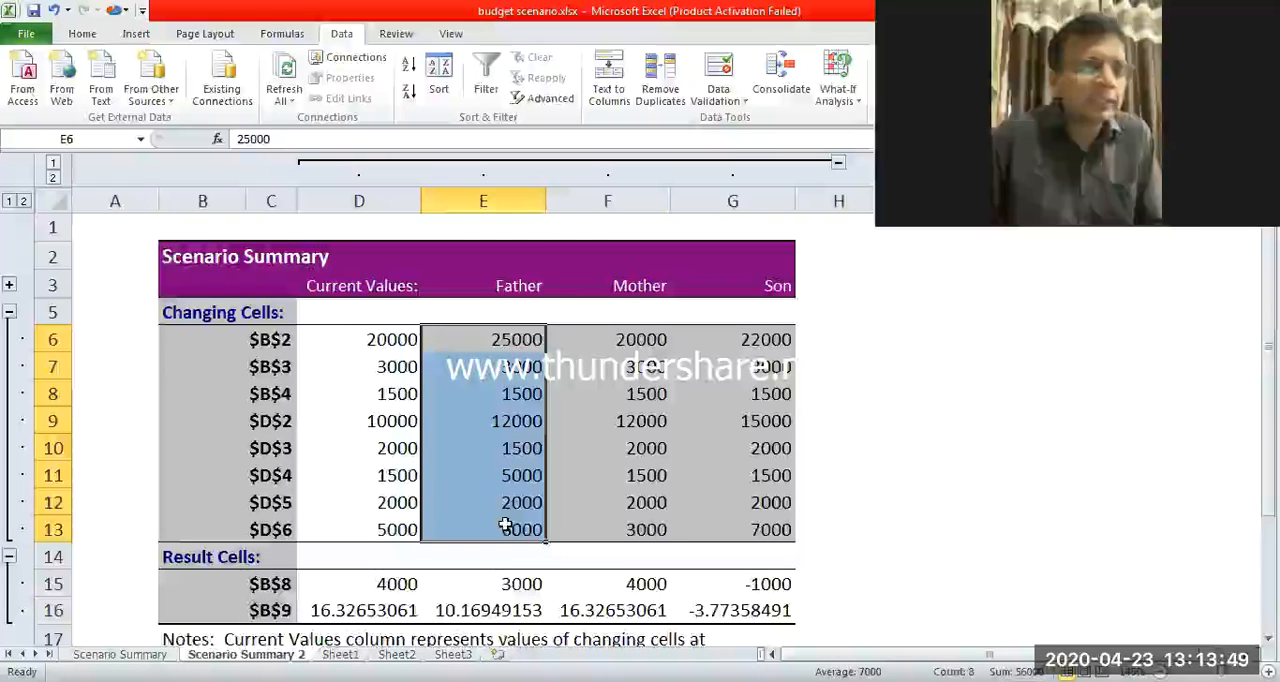
pyautogui.click(512, 586)
pyautogui.click(493, 614)
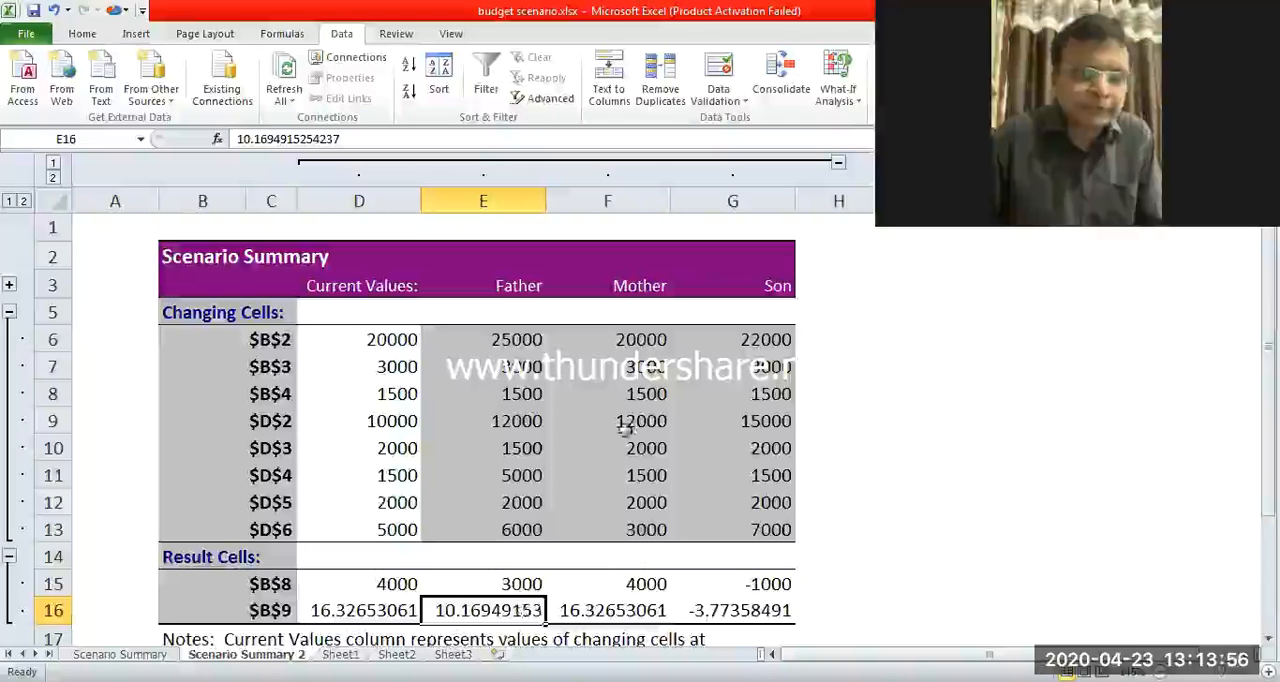
# Compare the Mother and Son scenarios by examining changing cells F6:F13 and G6:G12 and the results in F16 and G15:G16.
pyautogui.moveTo(640, 340); pyautogui.dragTo(640, 530)
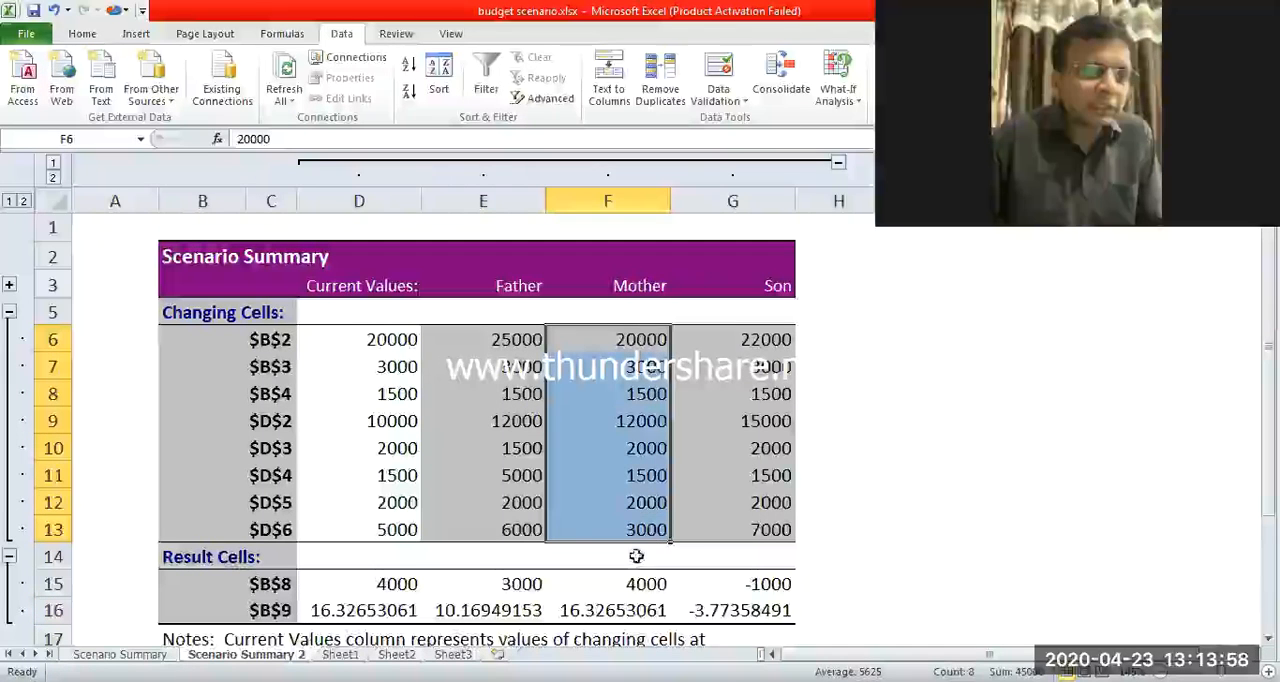
pyautogui.click(636, 612)
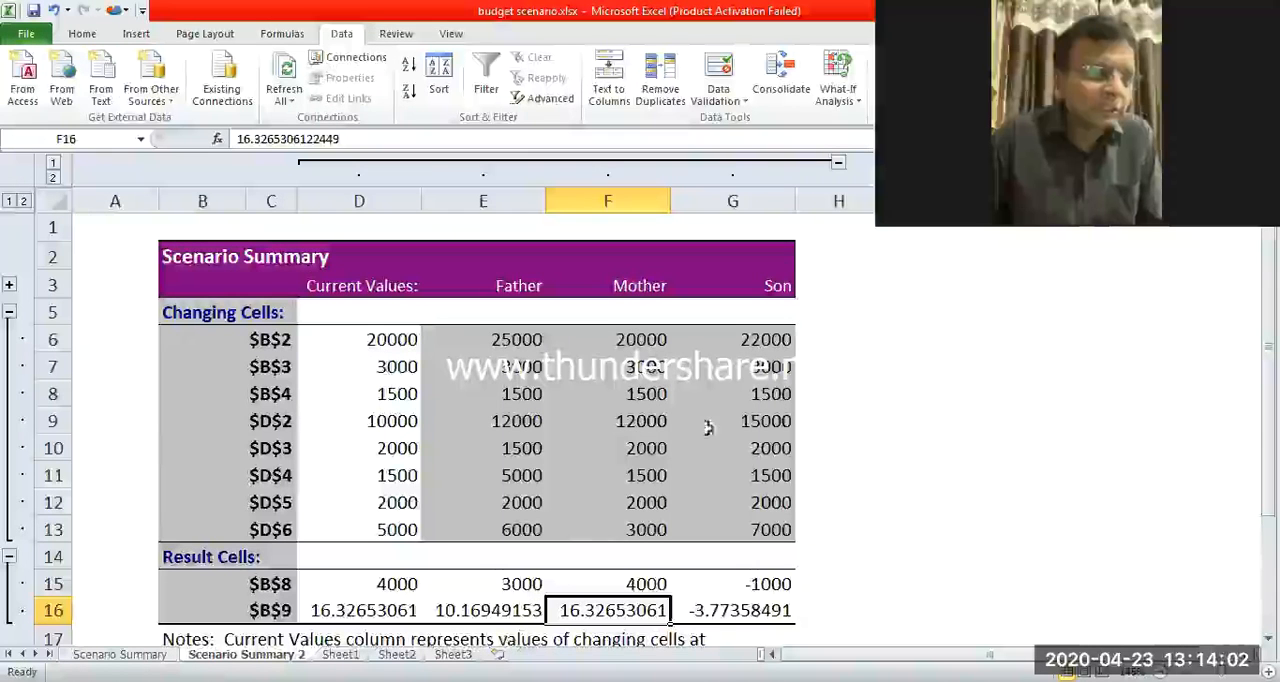
pyautogui.moveTo(749, 340); pyautogui.dragTo(742, 505)
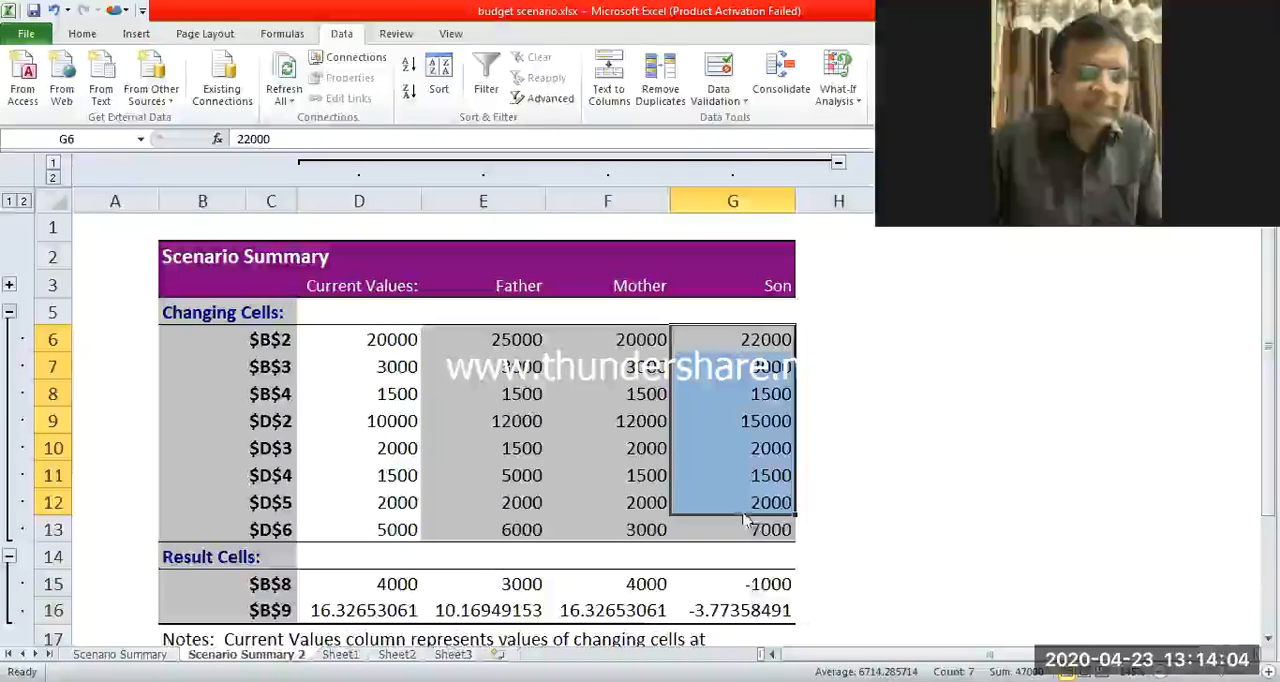
pyautogui.click(742, 584)
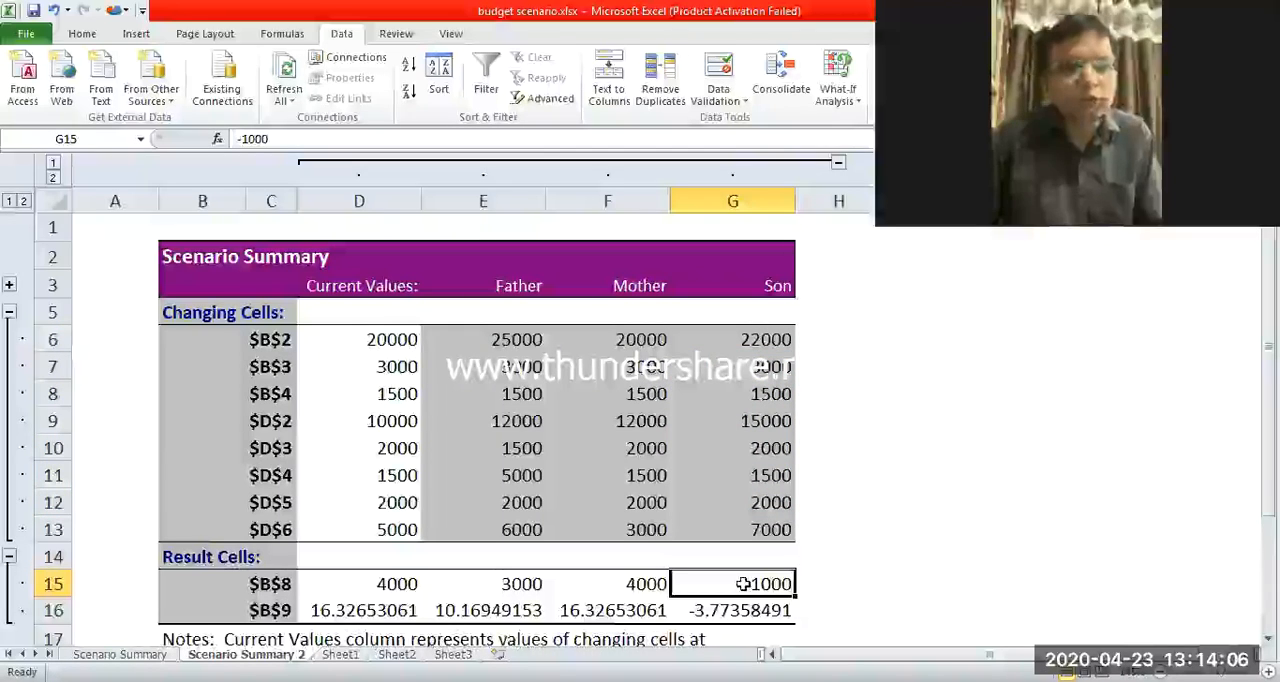
pyautogui.click(732, 614)
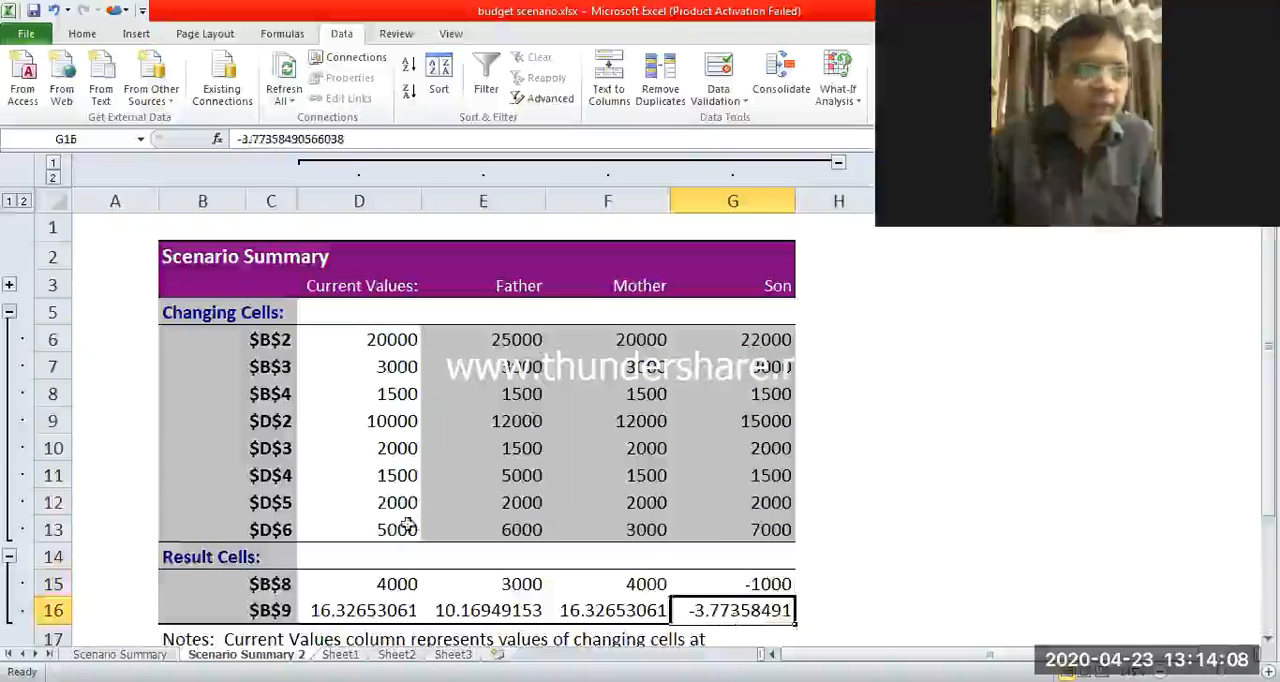